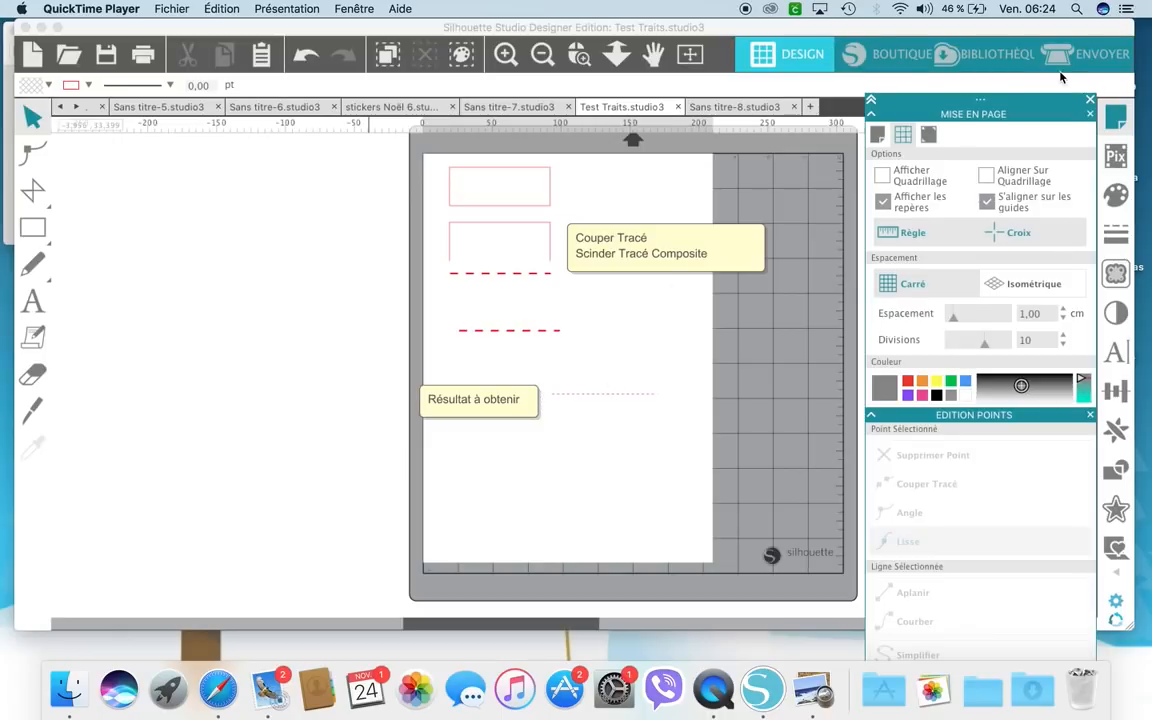
Step: Switch to the Sans titre-8.studio3 document and dismiss the mail notification
click(775, 107)
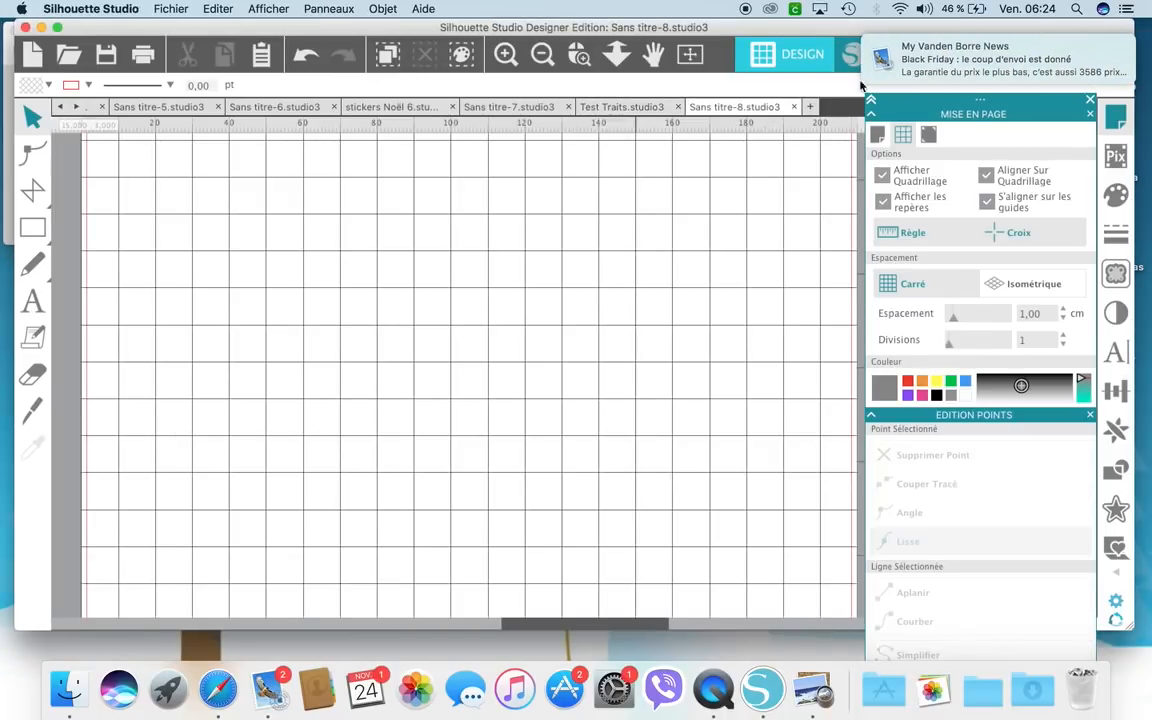
mouse_move(1122, 49)
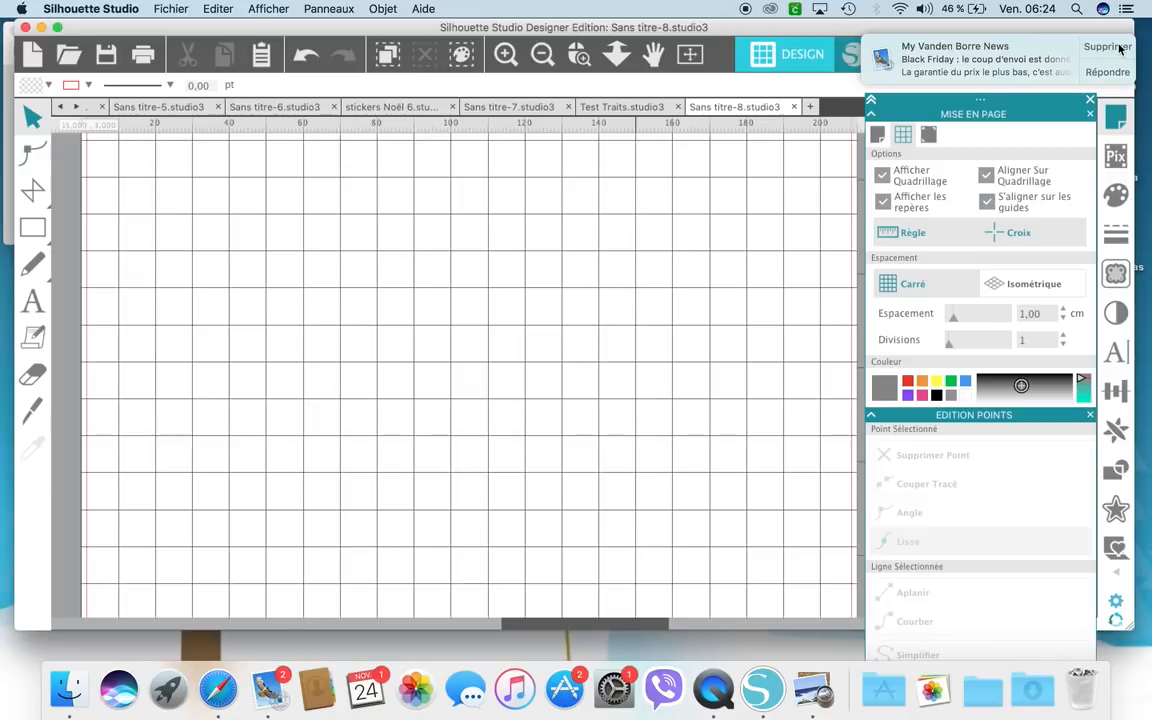
click(1122, 49)
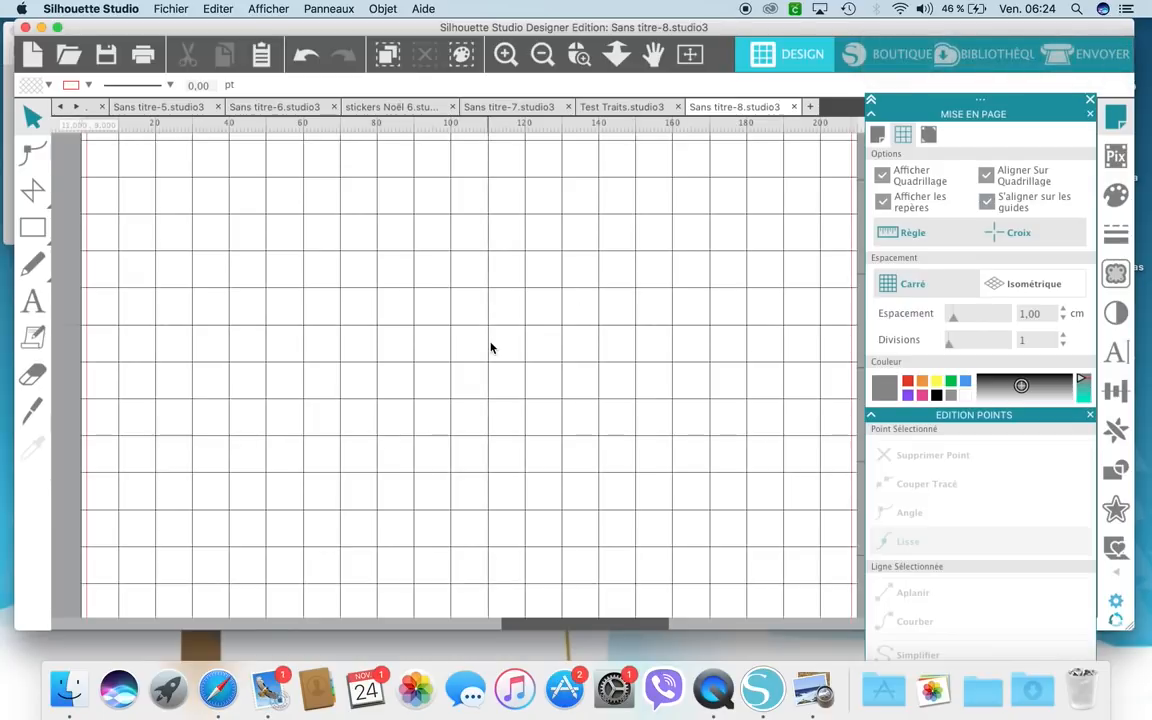
Step: Draw a horizontal line 7 cm long and give it the fine dashed line style
mouse_move(33, 227)
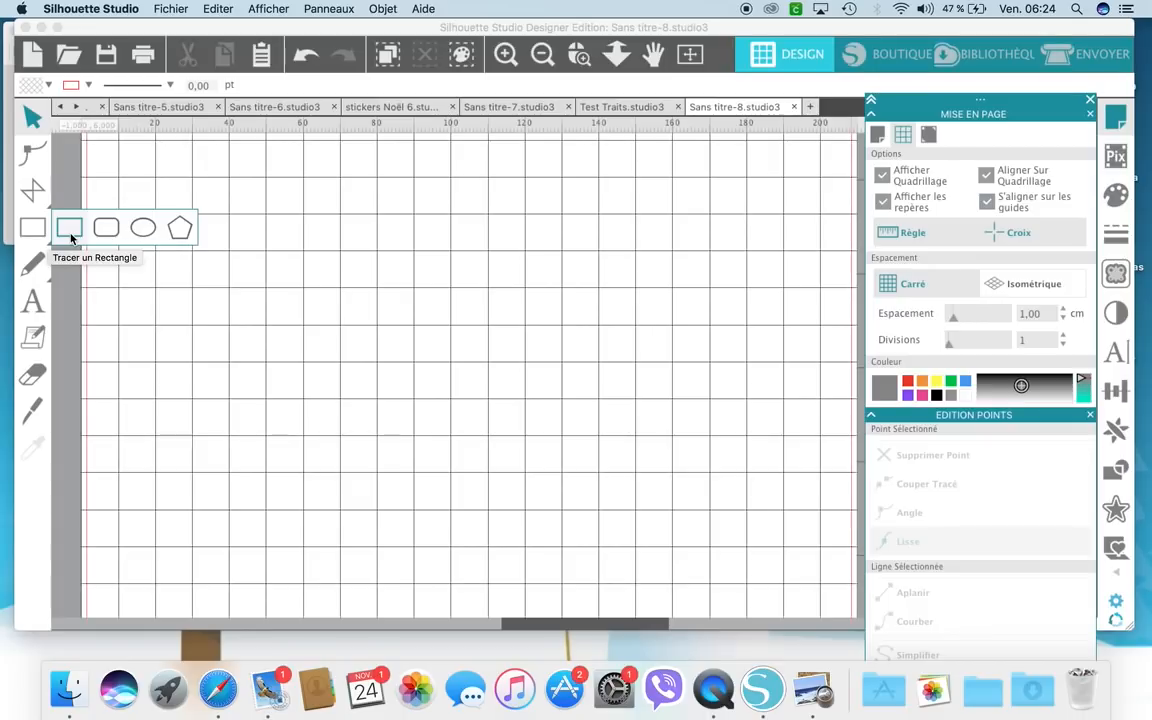
click(69, 230)
mouse_move(33, 190)
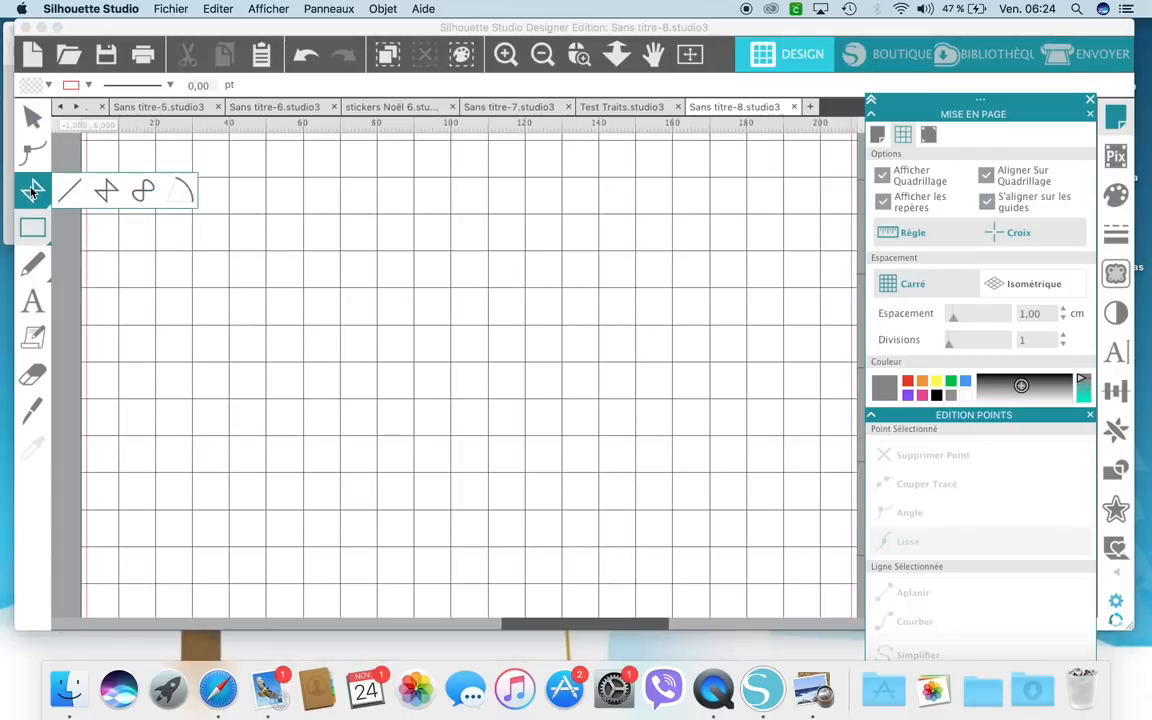
click(68, 188)
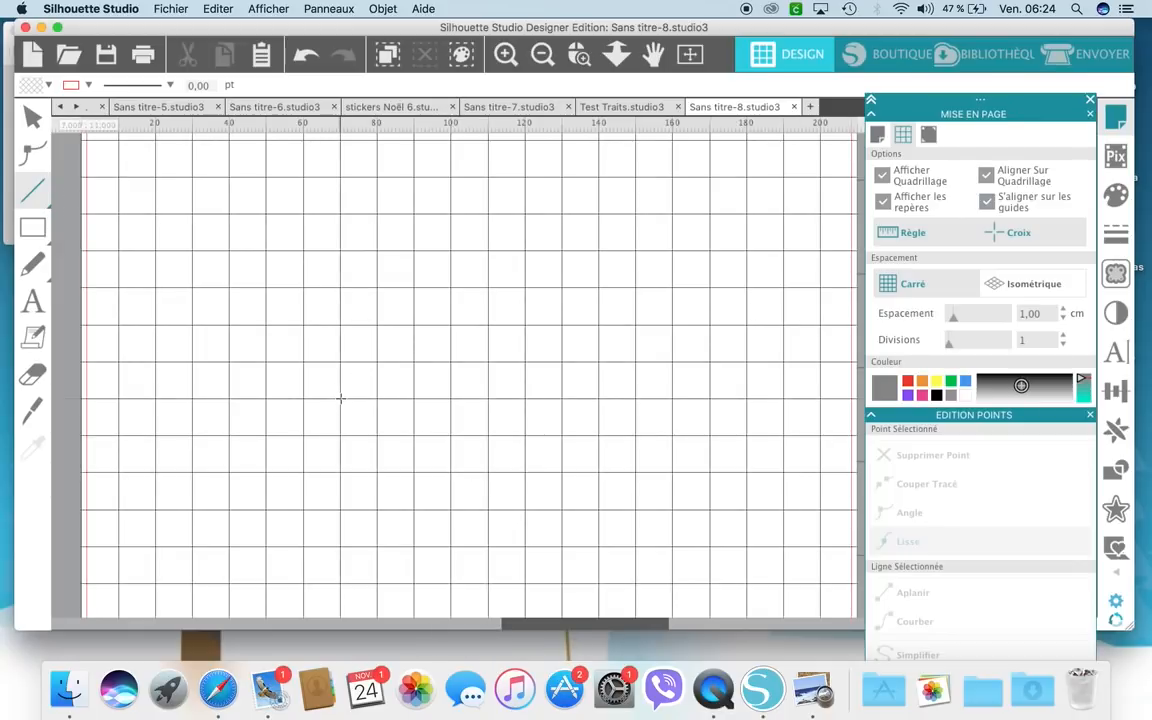
drag(340, 398, 590, 389)
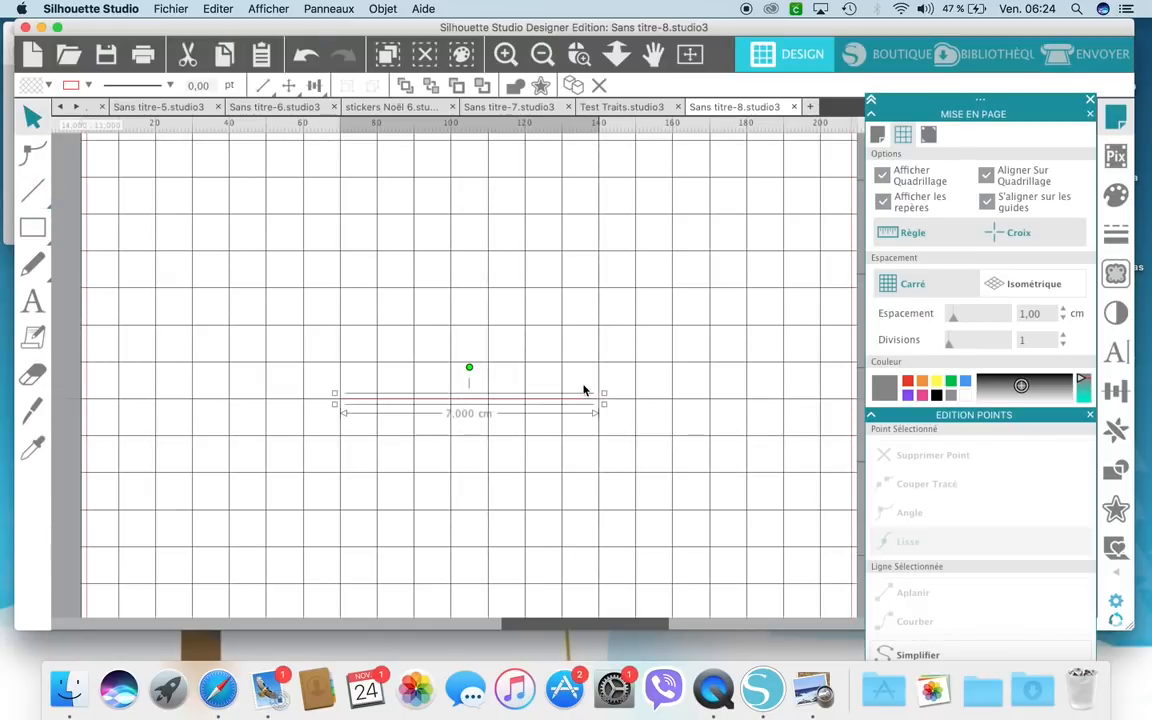
click(171, 85)
click(171, 143)
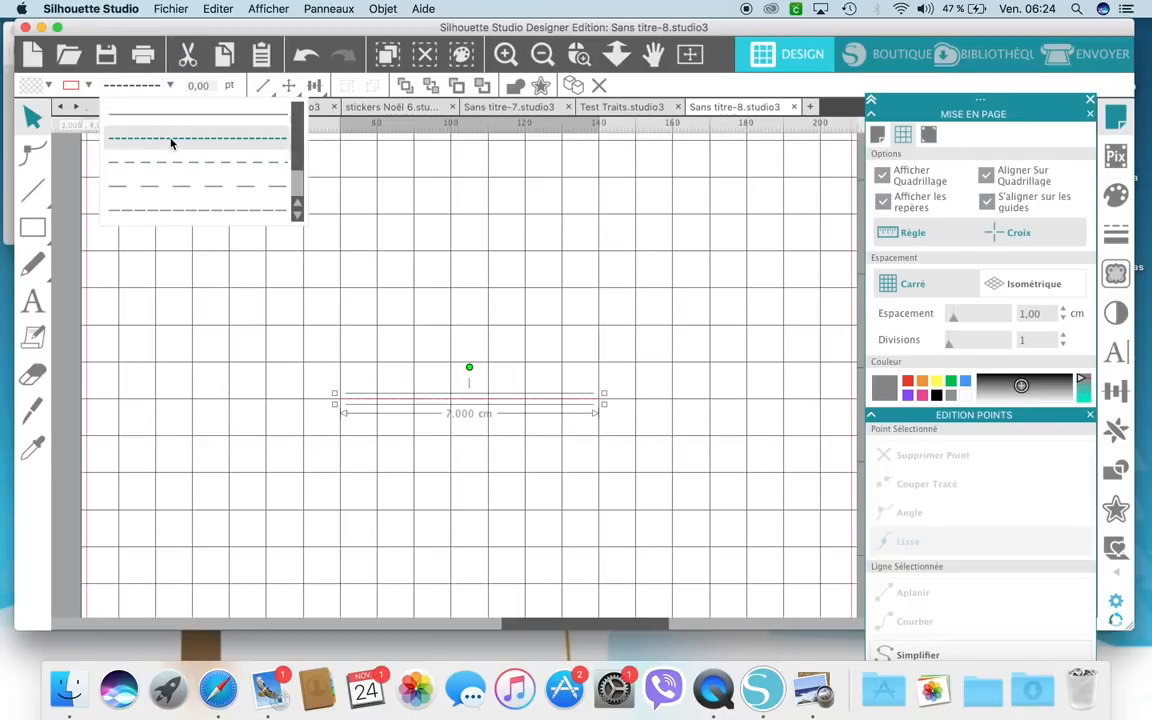
Step: Draw an open three-sided polyline 7 cm wide and 3 cm high joining the dashed line's ends, and hide the grid
click(34, 224)
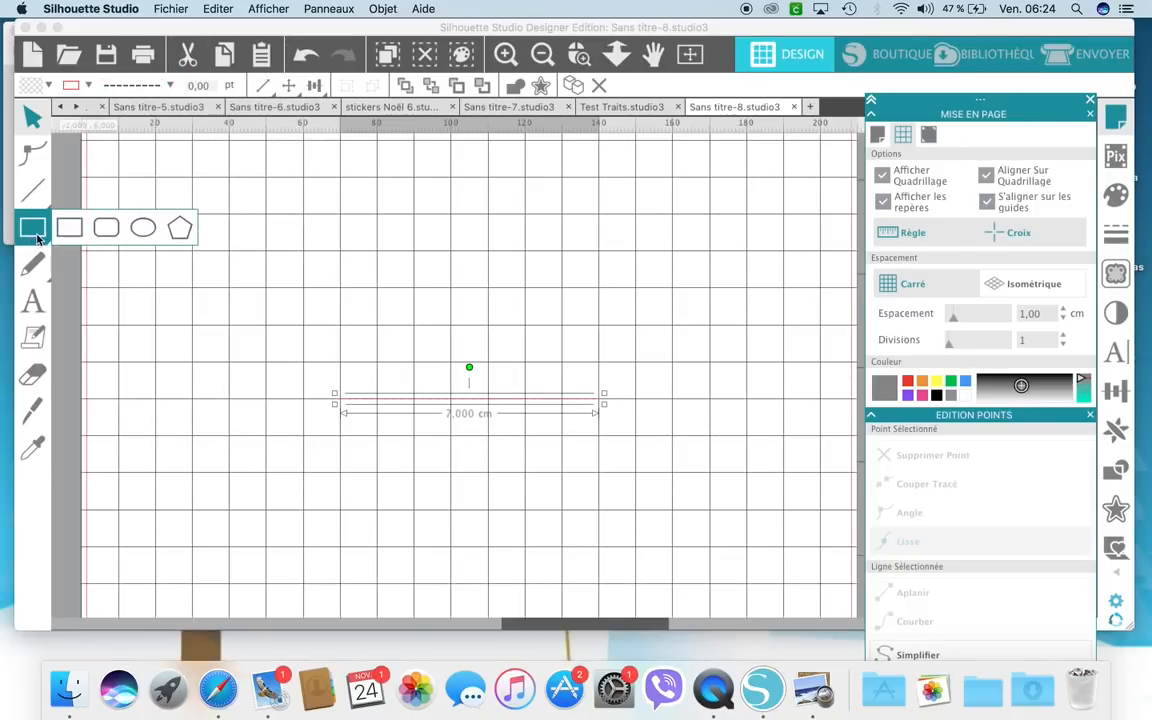
click(33, 189)
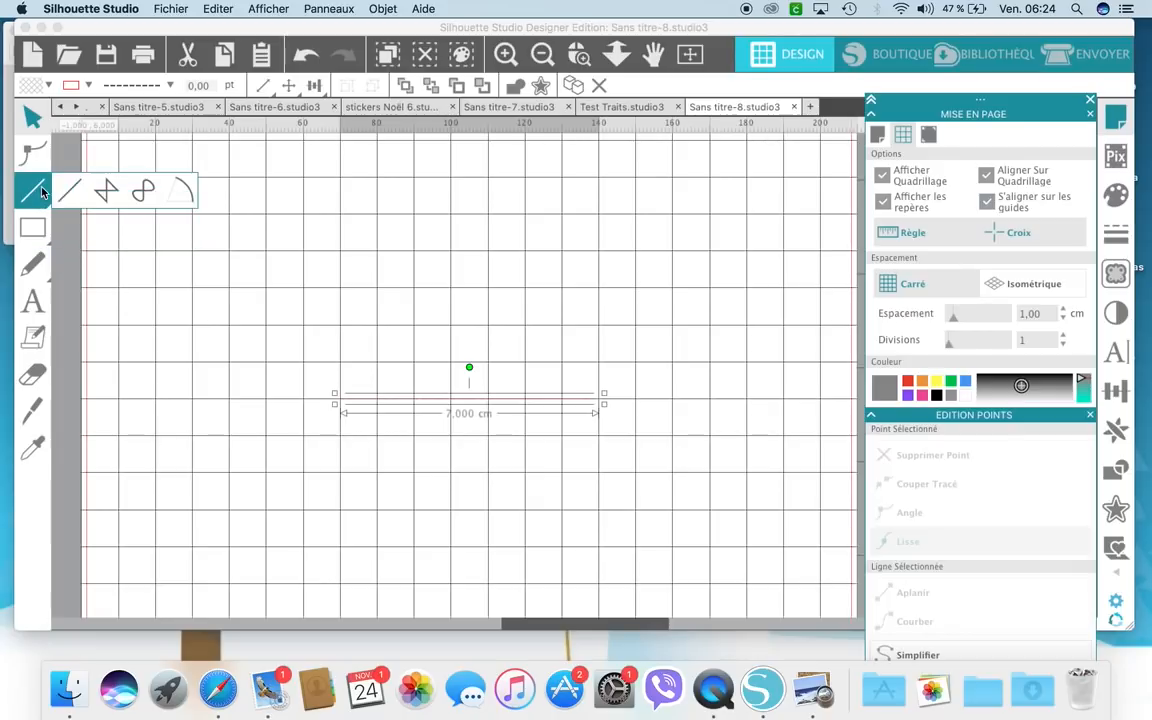
click(105, 188)
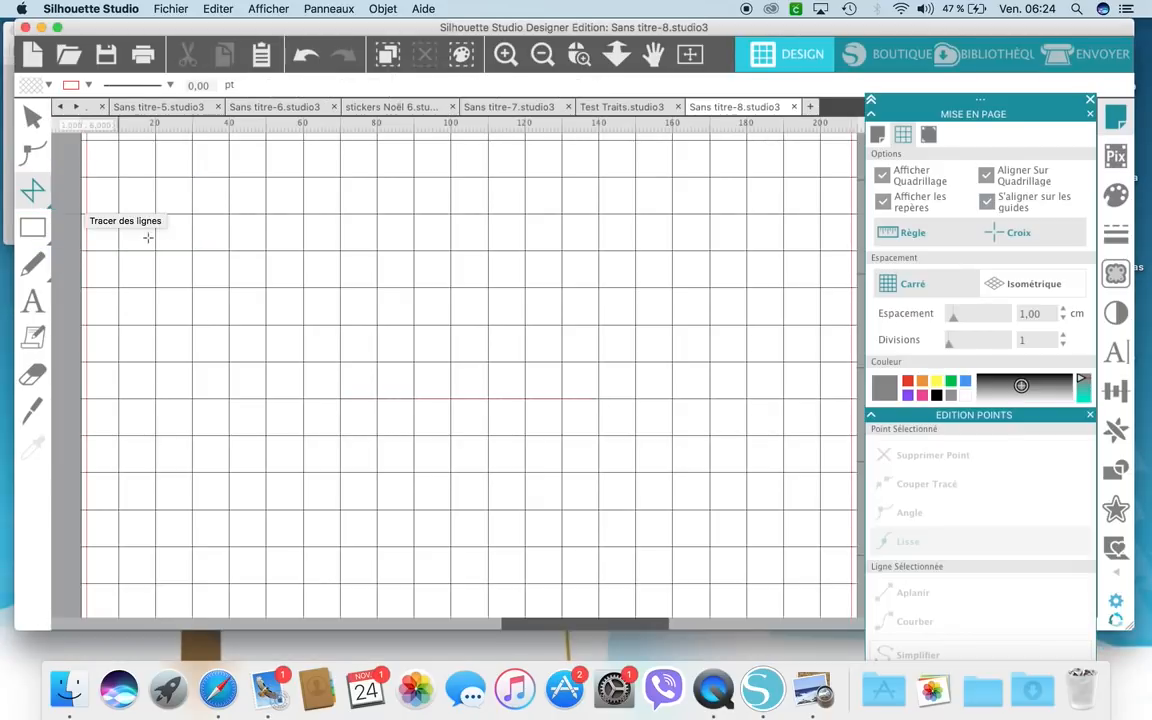
click(340, 399)
click(349, 293)
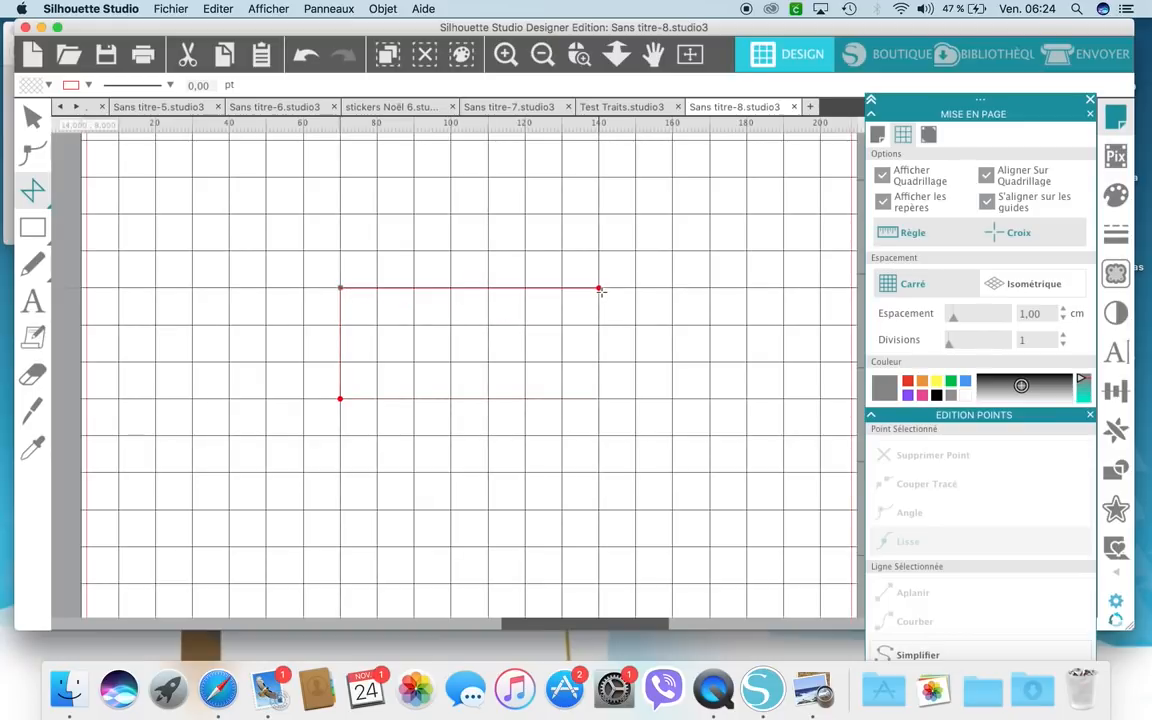
click(599, 288)
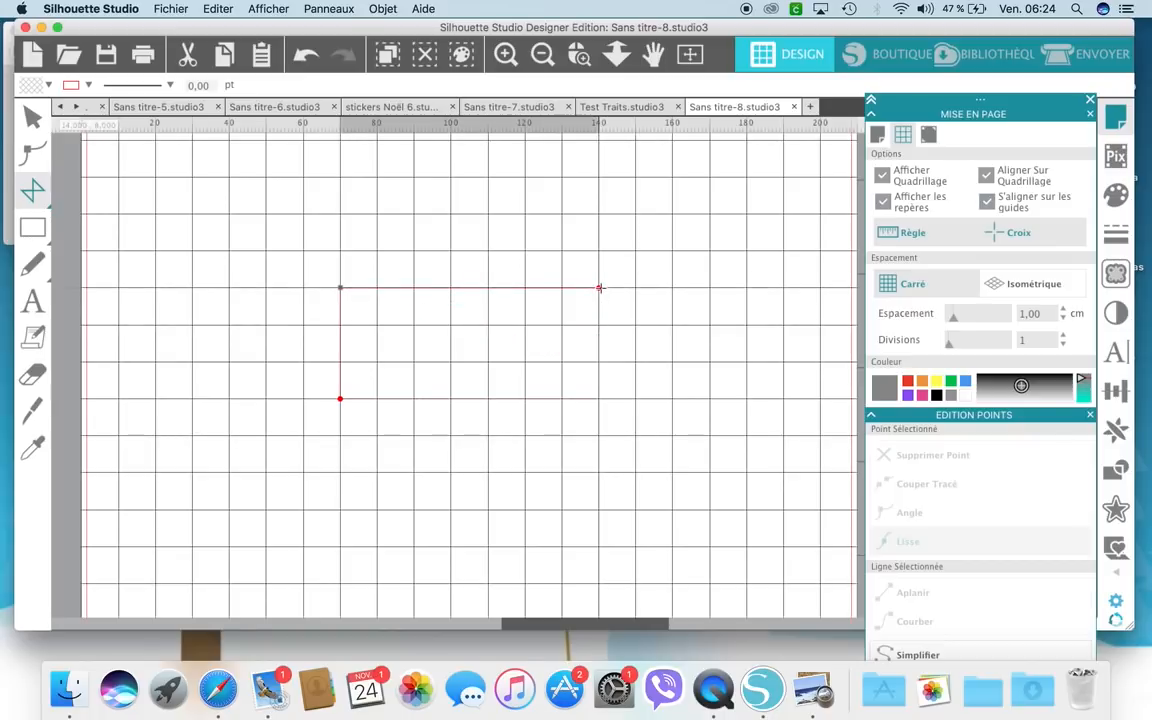
double_click(598, 399)
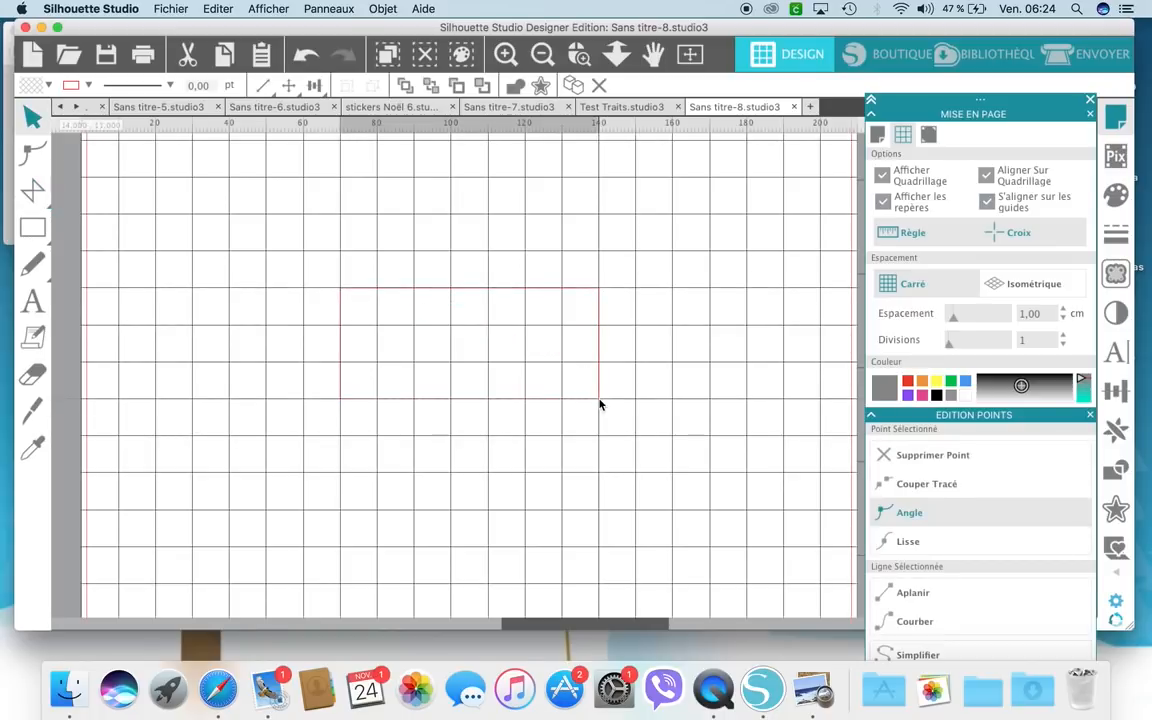
click(884, 180)
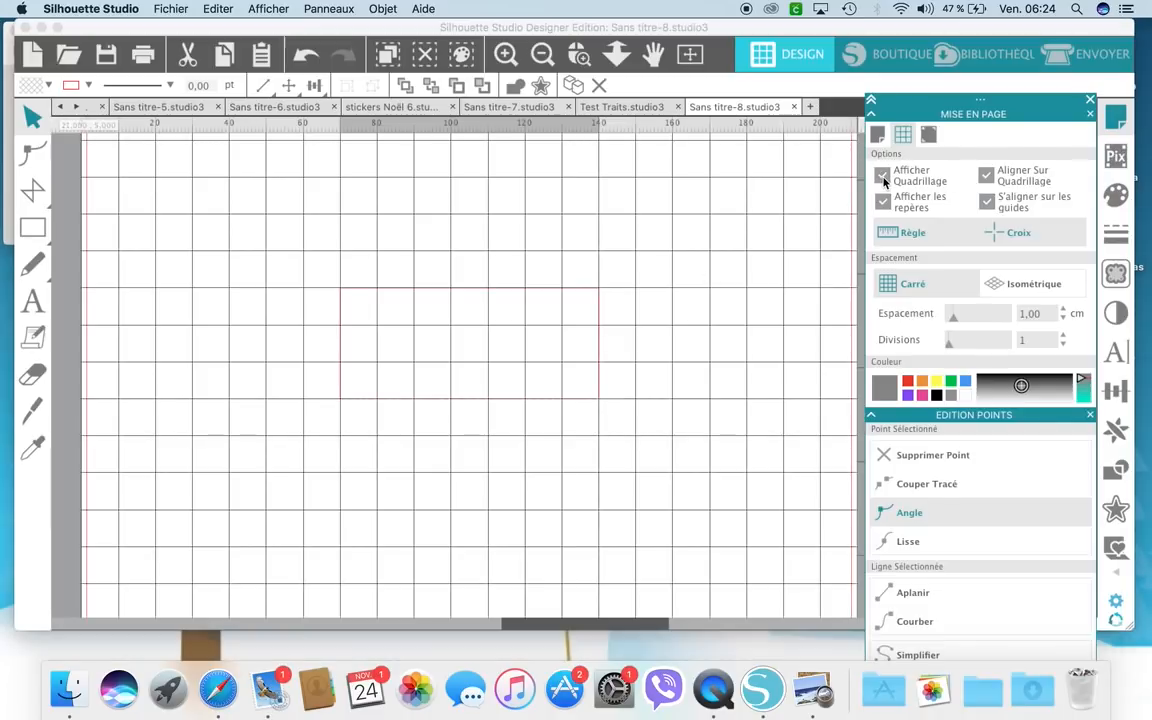
click(884, 176)
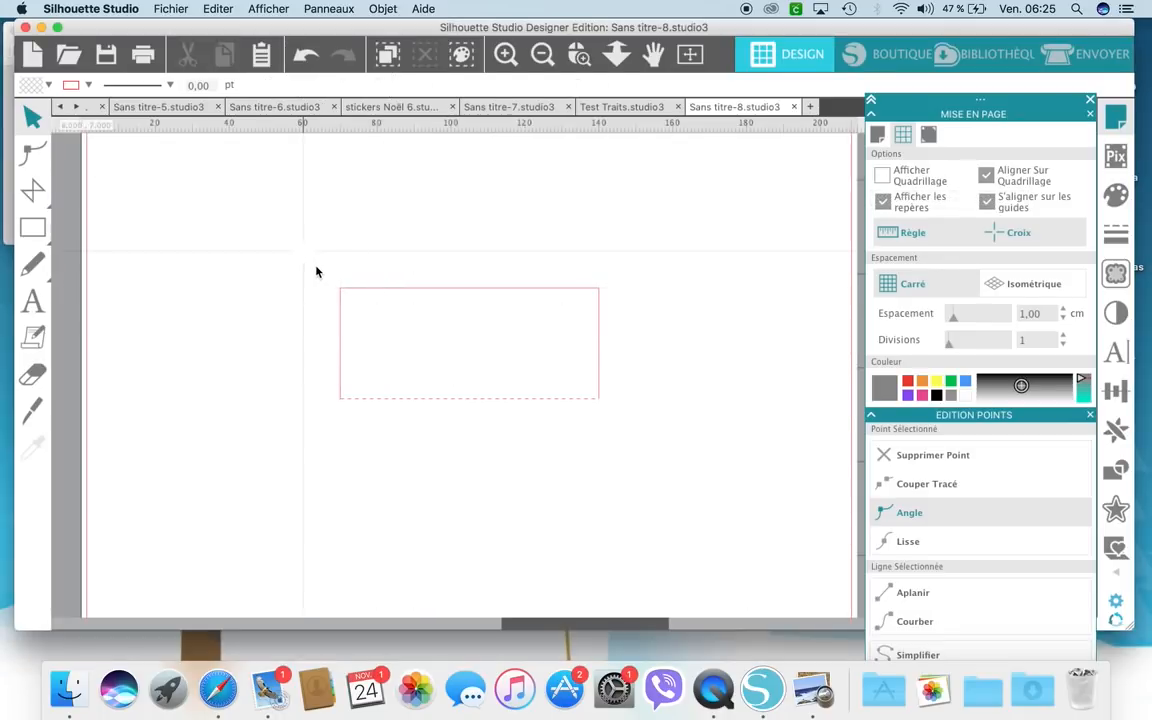
Step: Apply a light pink fill to both the dashed line and the open polyline
drag(316, 272, 704, 435)
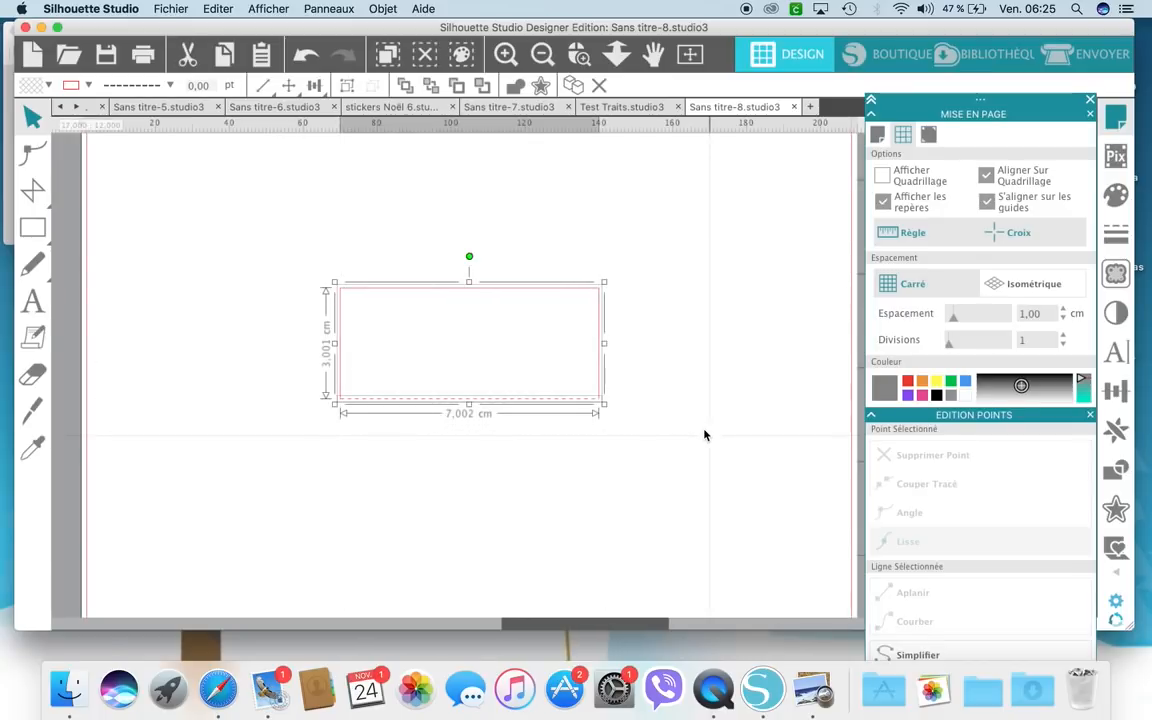
click(48, 86)
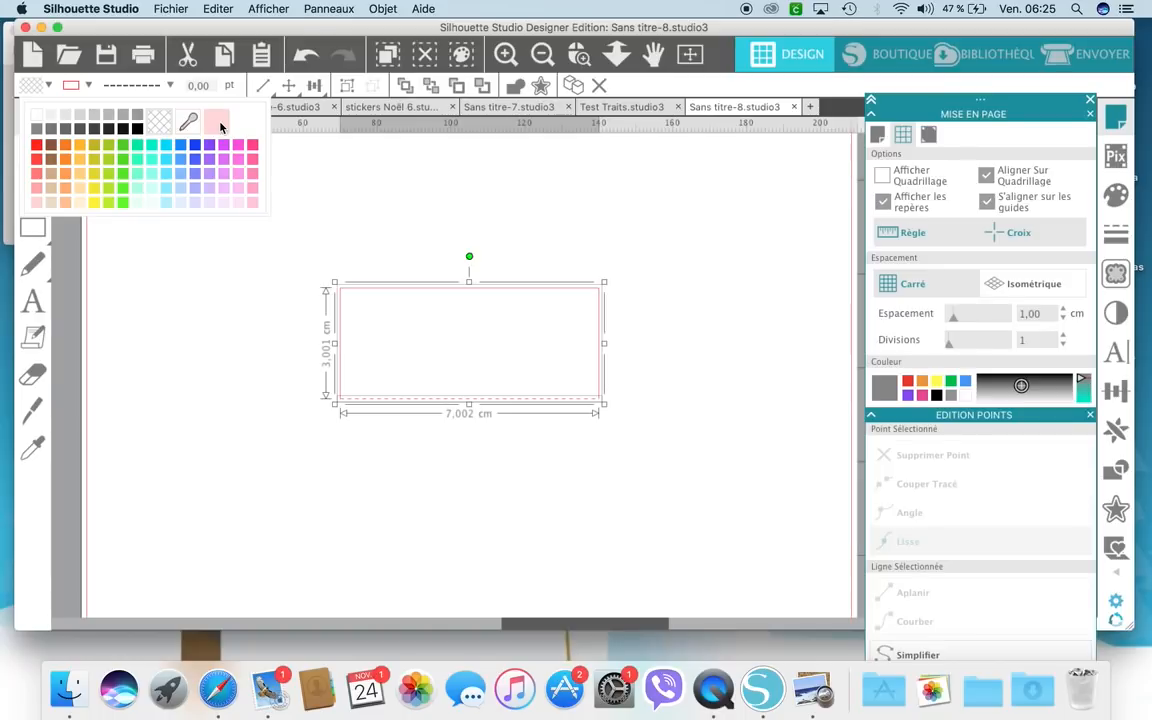
click(221, 126)
click(357, 218)
click(357, 218)
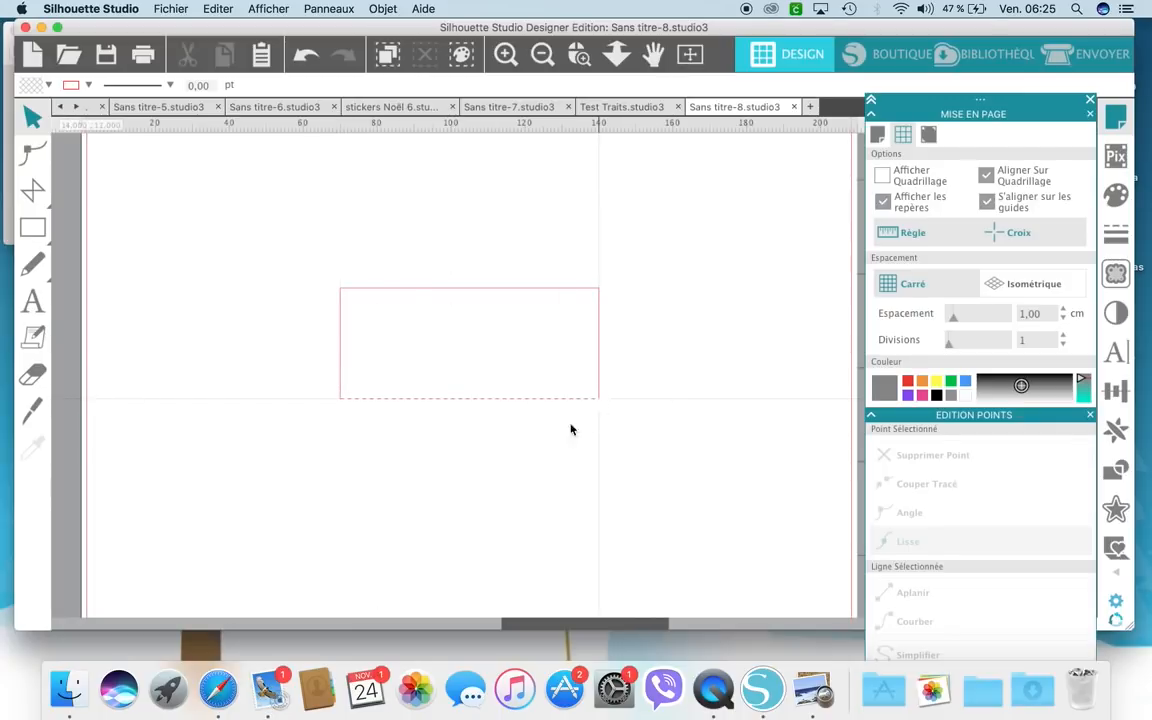
Step: Move the dashed line straight down about 2 cm, away from the open polyline
click(497, 401)
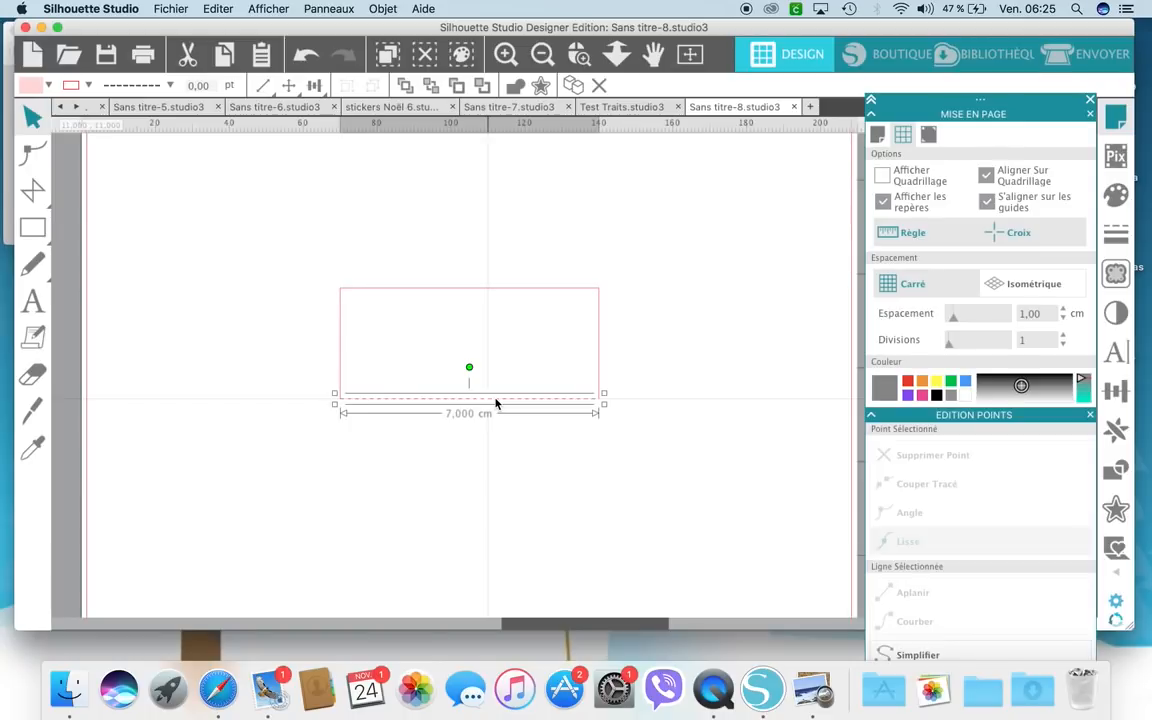
key(Down)
key(Down)
key(Down)
key(Down)
key(Down)
key(Down)
key(Down)
key(Down)
key(Down)
key(Down)
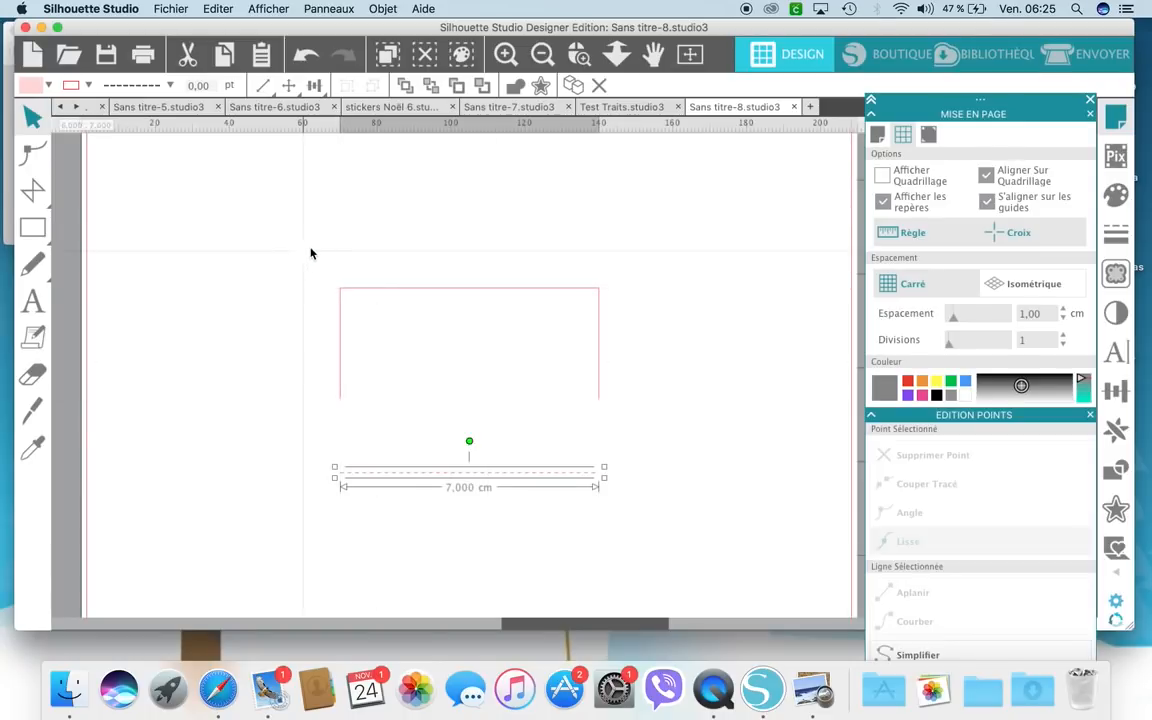
Step: Combine the polyline and the dashed line into a compound path and open it for point editing
drag(311, 252, 688, 530)
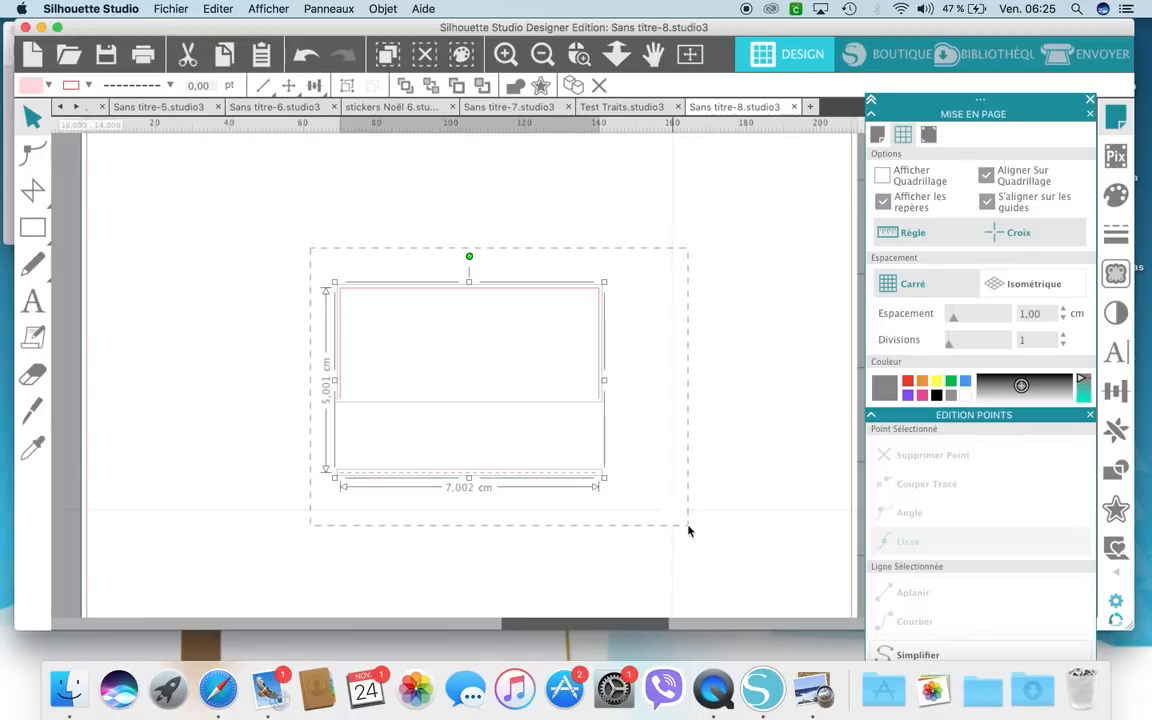
right_click(737, 269)
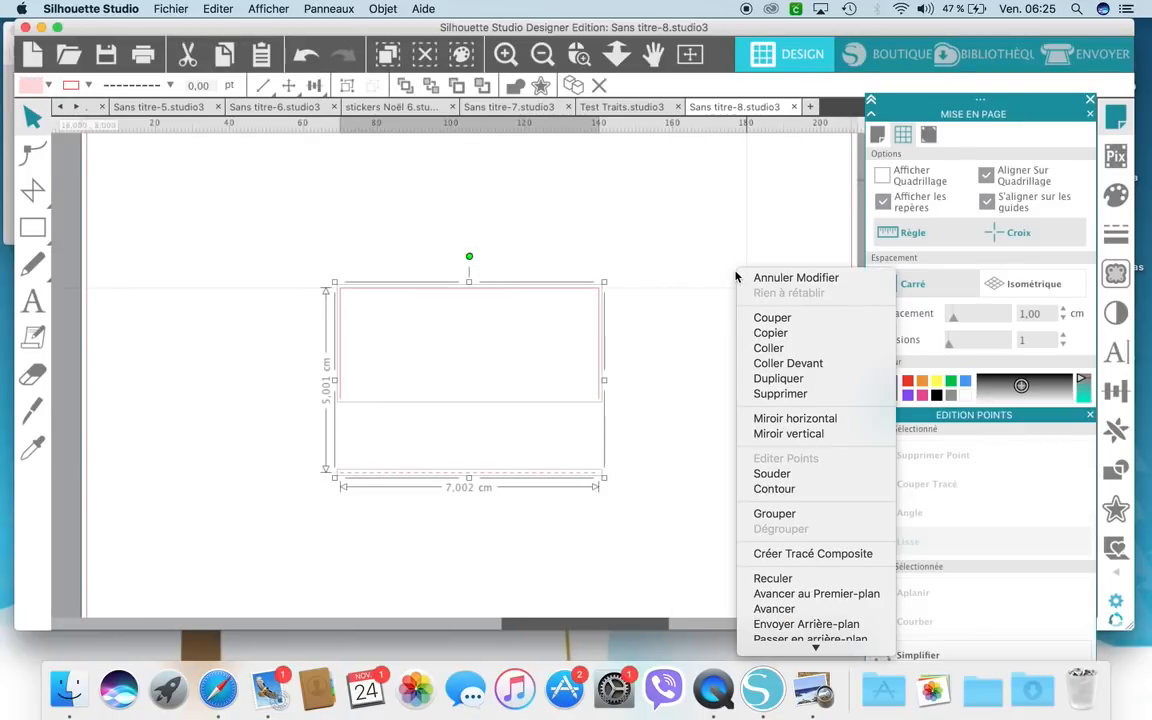
click(762, 556)
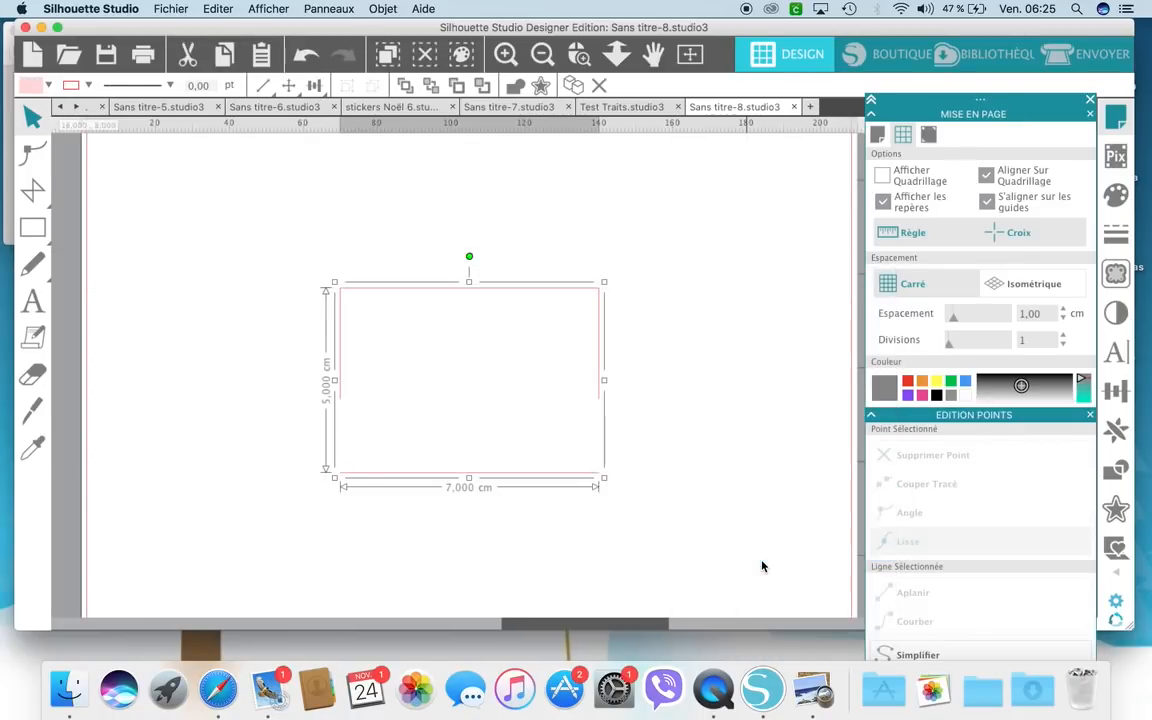
click(496, 429)
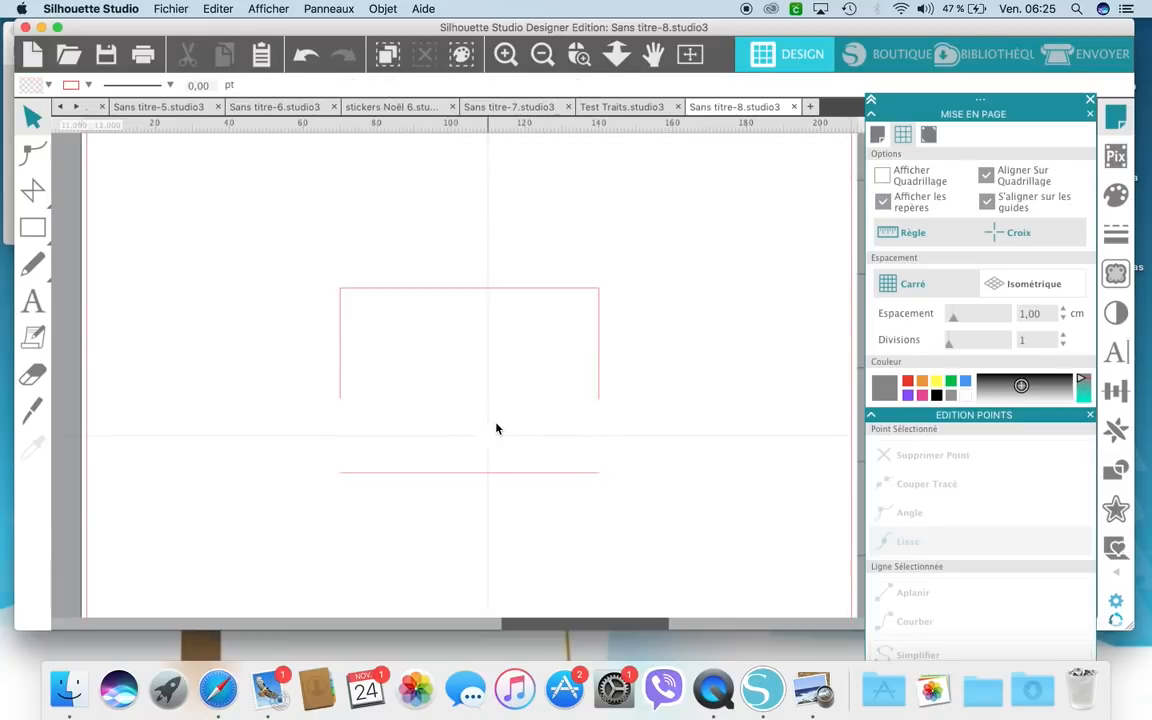
click(598, 336)
double_click(598, 336)
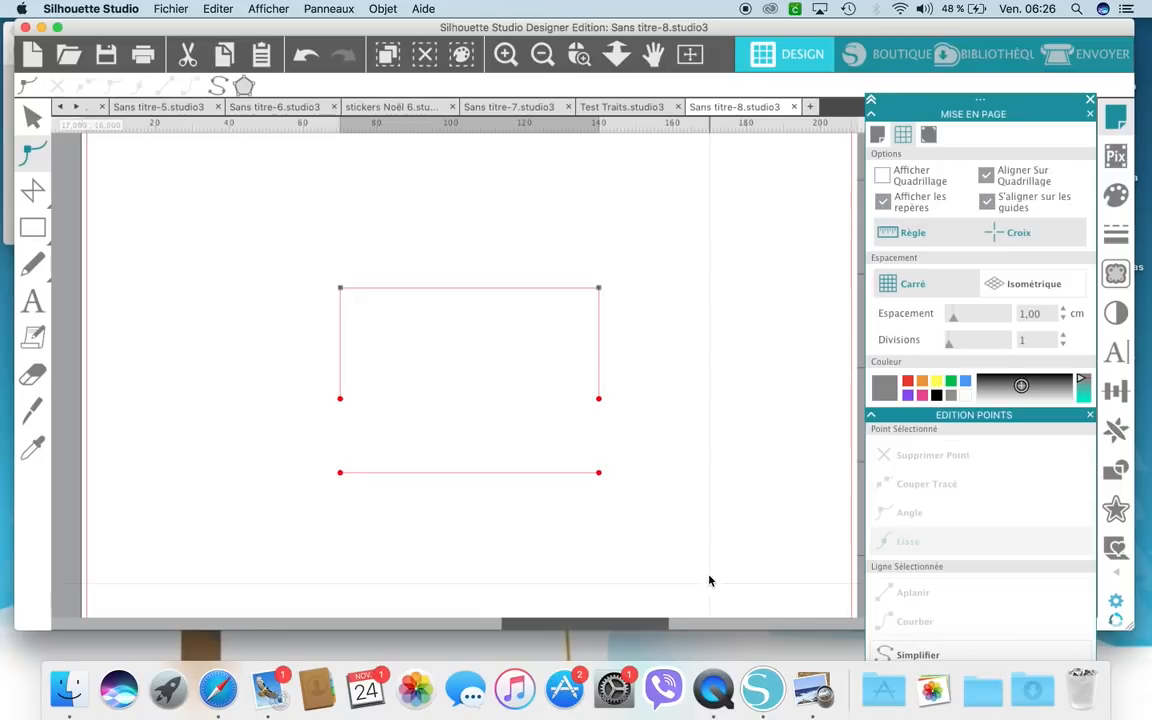
Step: Undo the compound path and the dashed line's move, and deselect the line
click(301, 63)
click(299, 62)
click(299, 62)
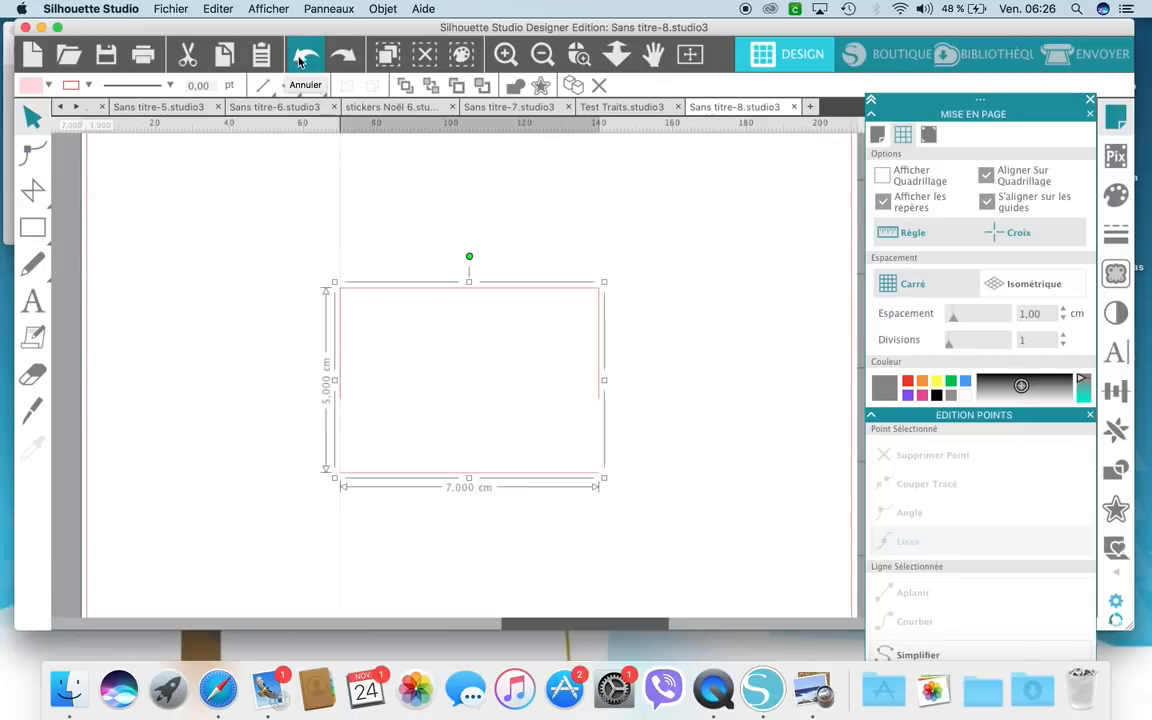
click(299, 62)
click(299, 62)
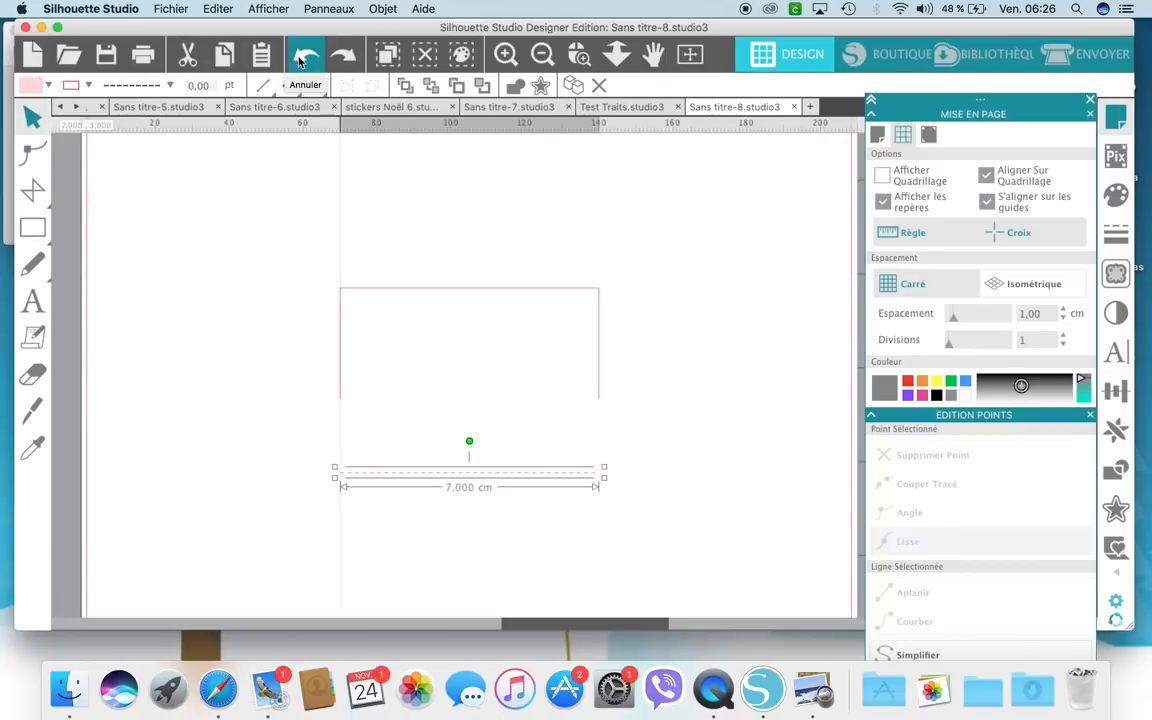
click(299, 62)
click(299, 62)
click(299, 62)
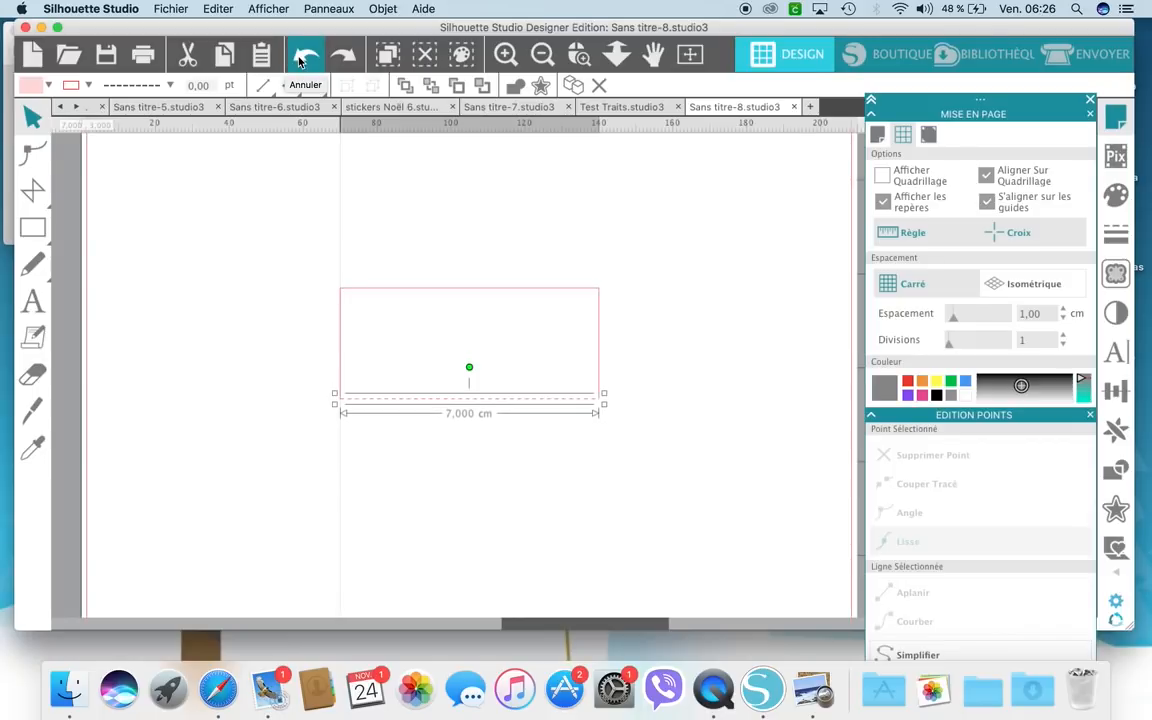
click(704, 378)
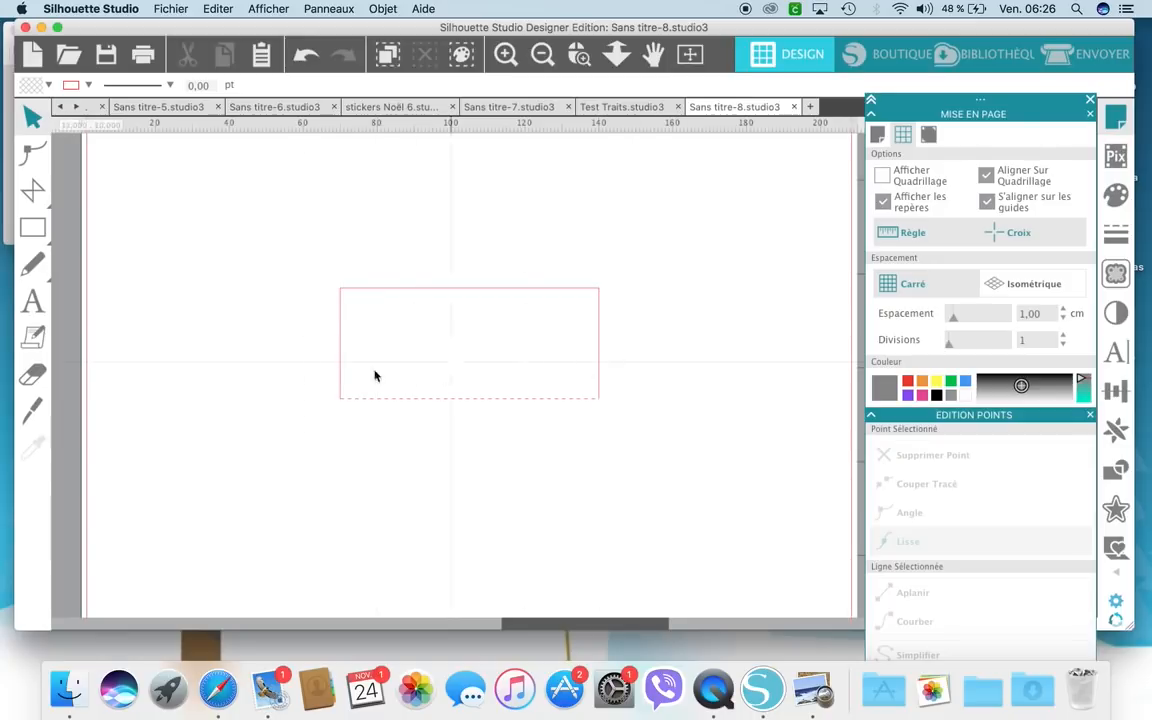
Step: Draw a 7 × 3 cm rectangle below the first shape using the grid, and hide the grid again
click(879, 177)
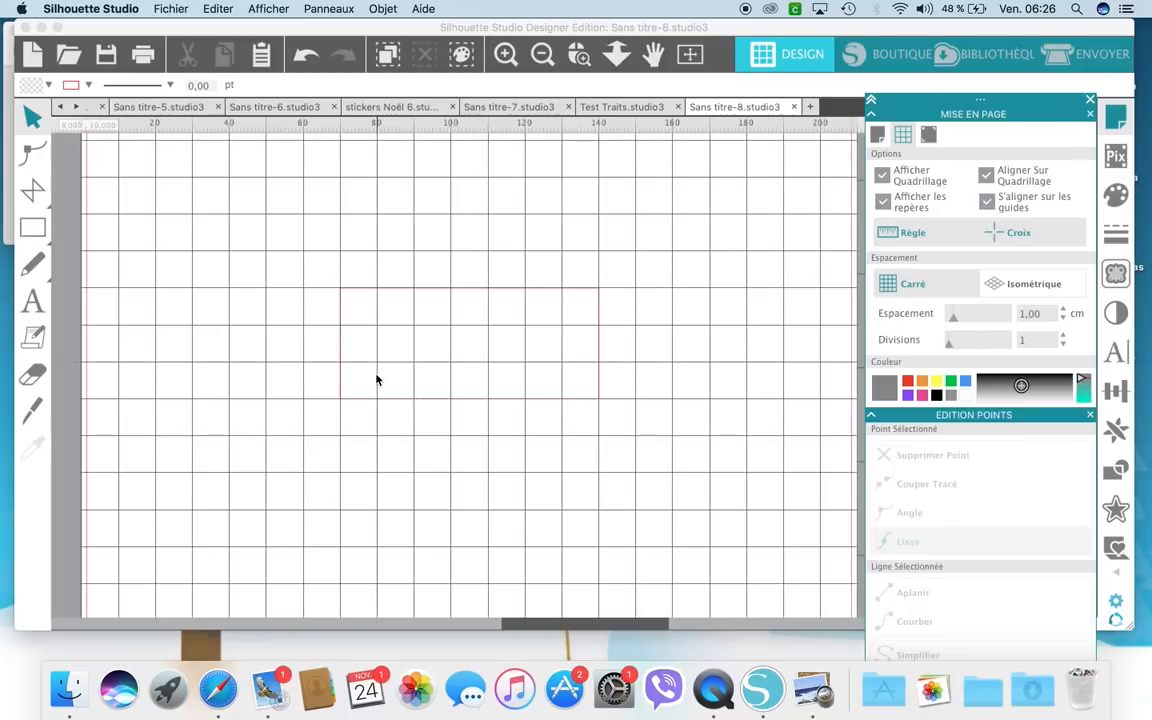
mouse_move(28, 233)
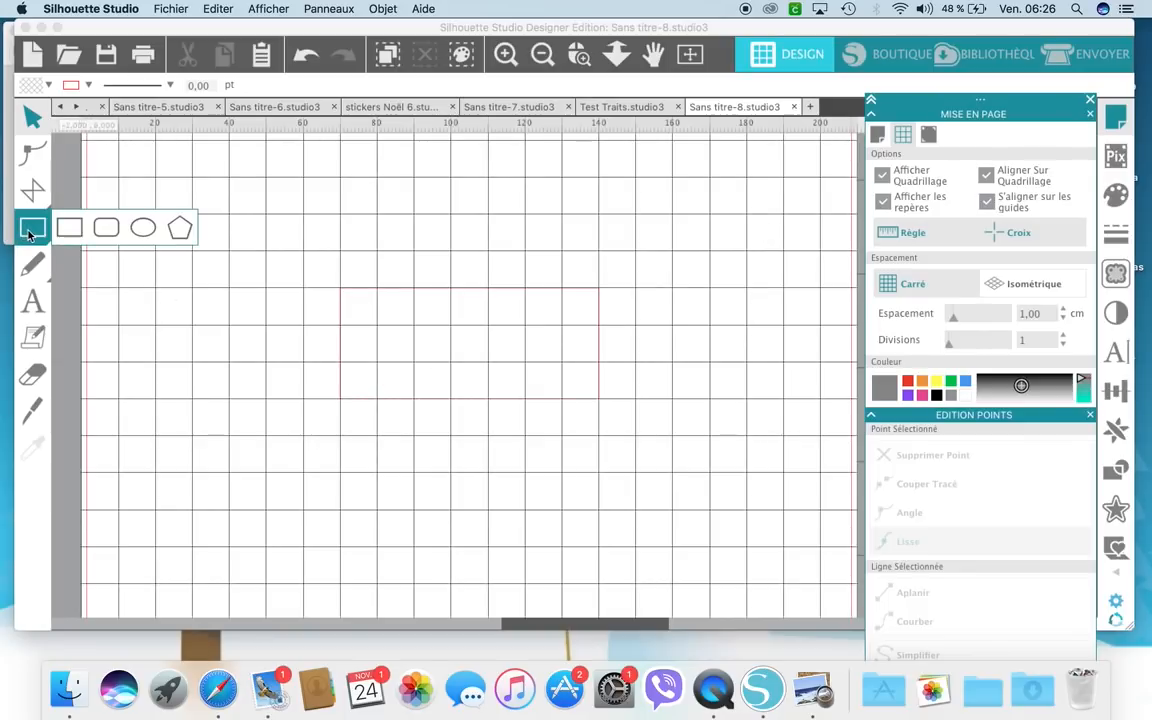
click(69, 228)
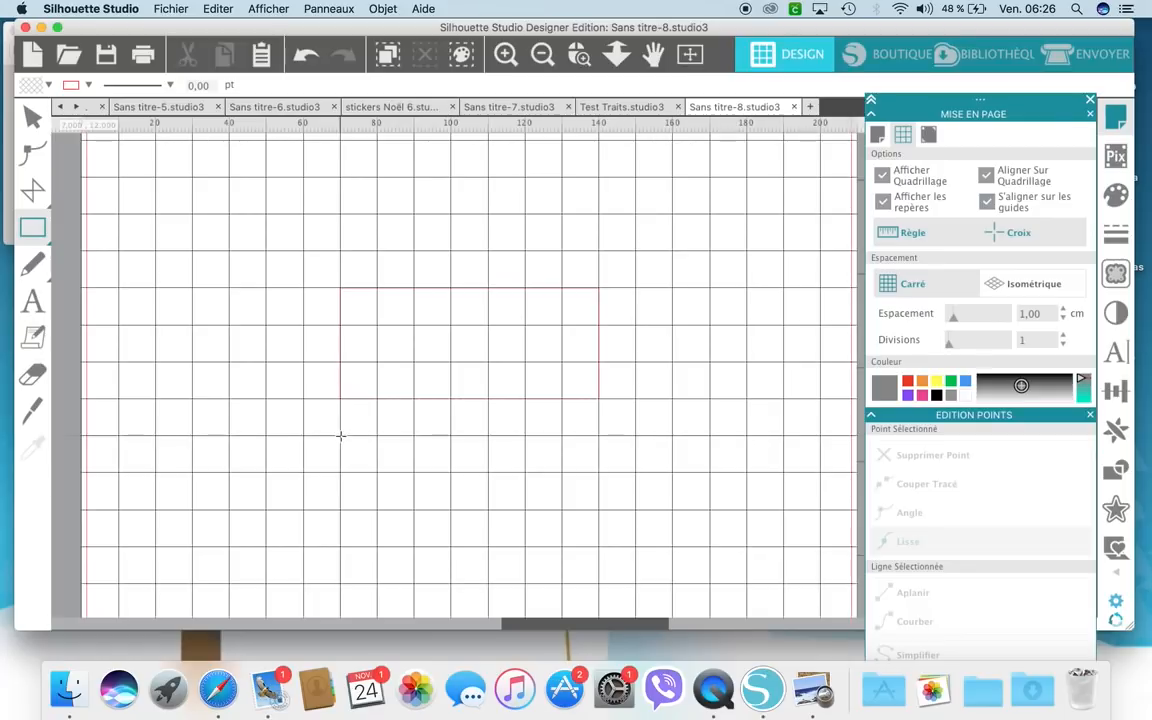
drag(372, 440, 612, 543)
click(883, 176)
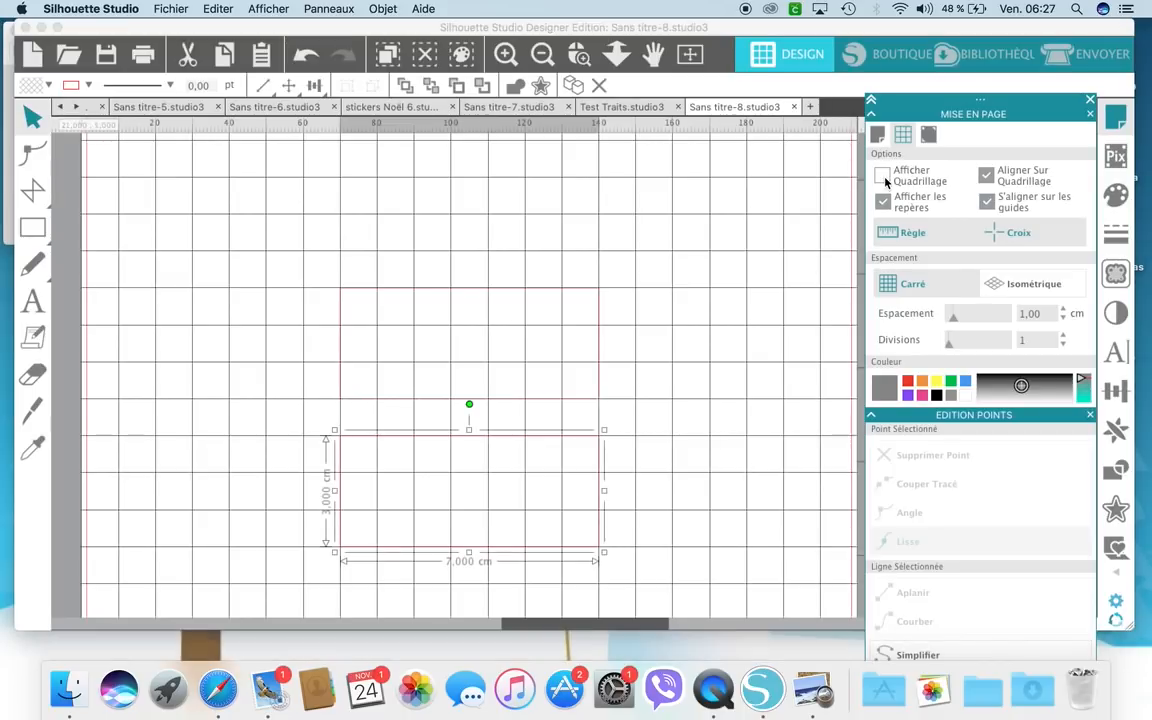
Step: Group the open polyline and the dashed line of the upper shape into one object
right_click(298, 262)
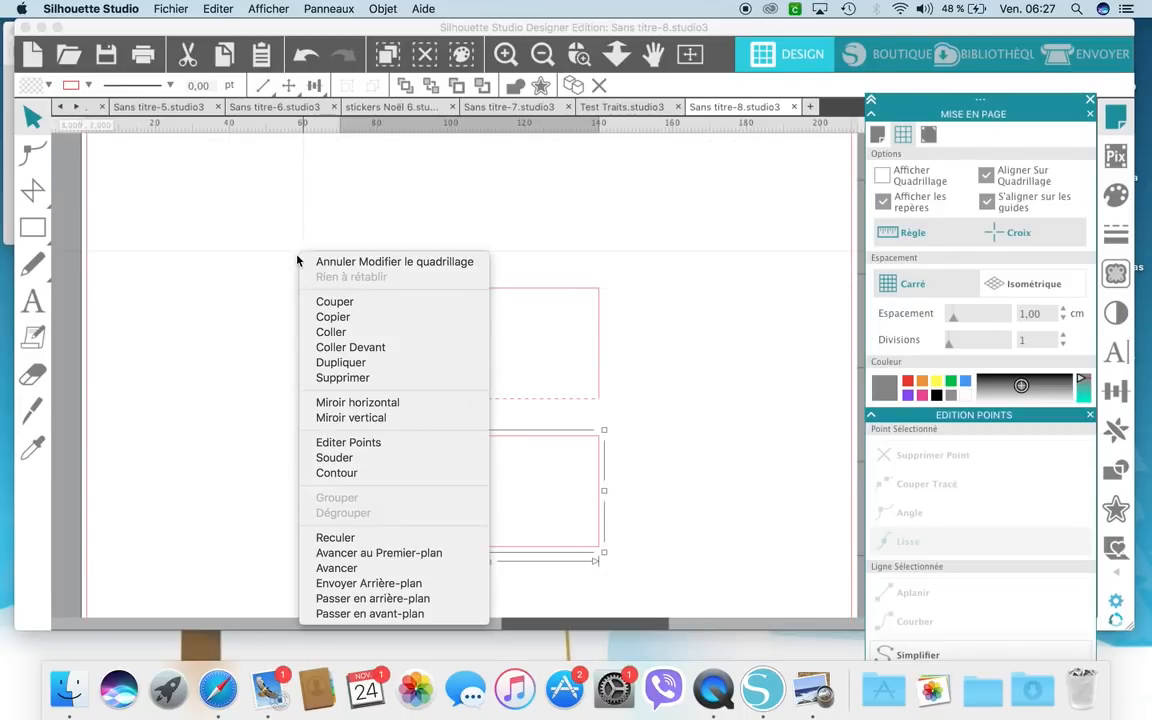
click(298, 260)
drag(320, 262, 626, 408)
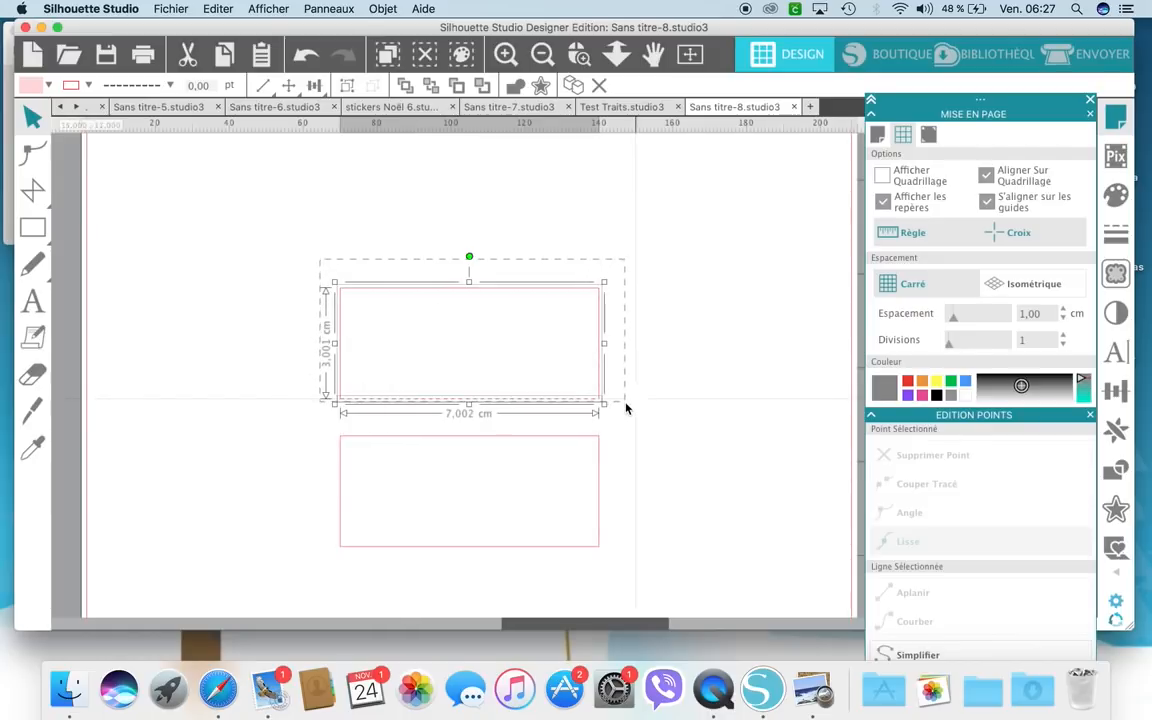
right_click(626, 408)
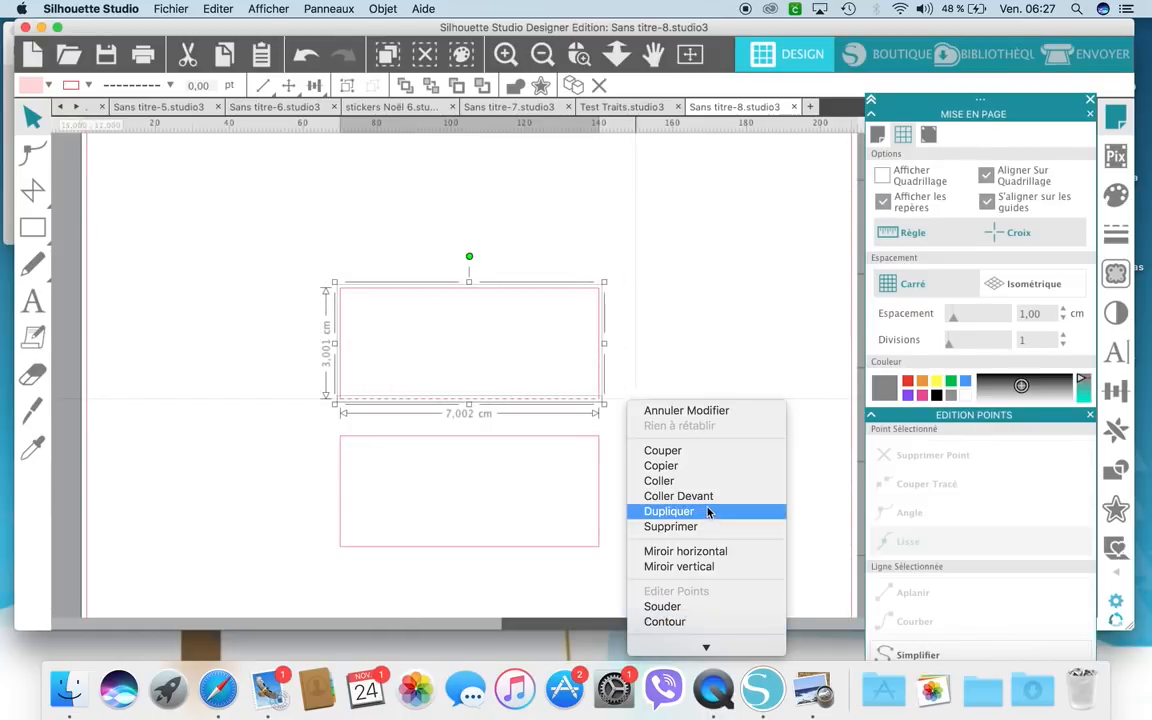
mouse_move(702, 660)
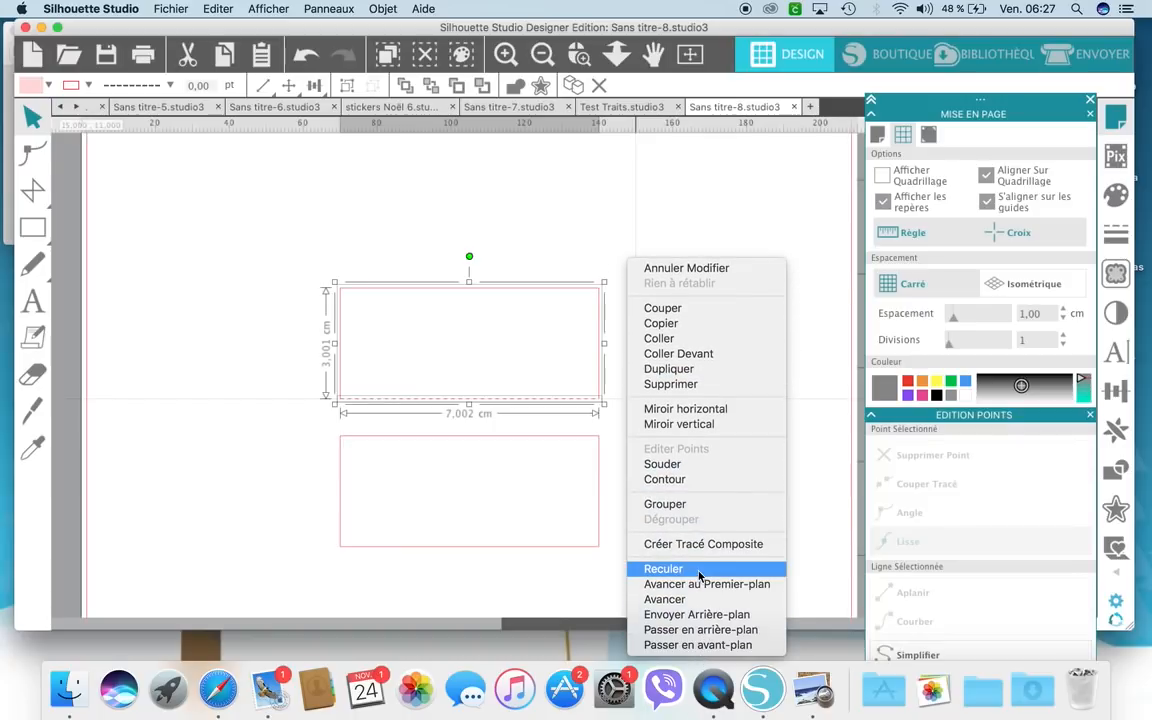
click(684, 509)
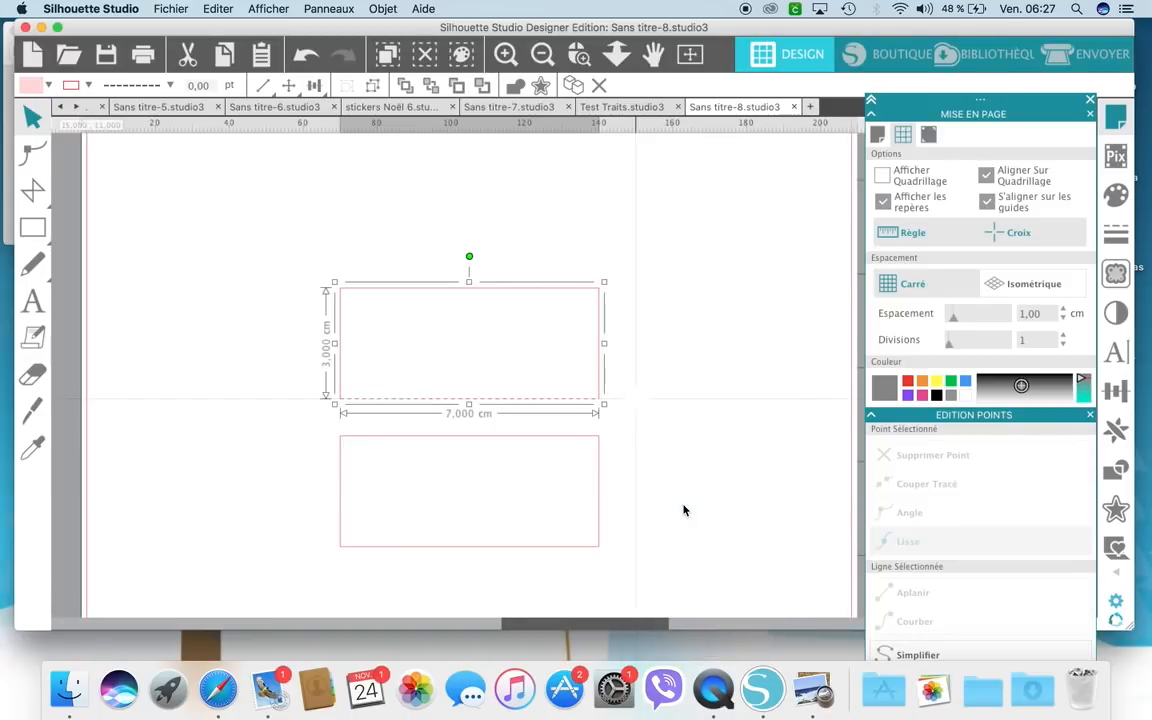
Step: Fill the lower 7 × 3 cm rectangle with light pink and set its outline to no colour
click(457, 443)
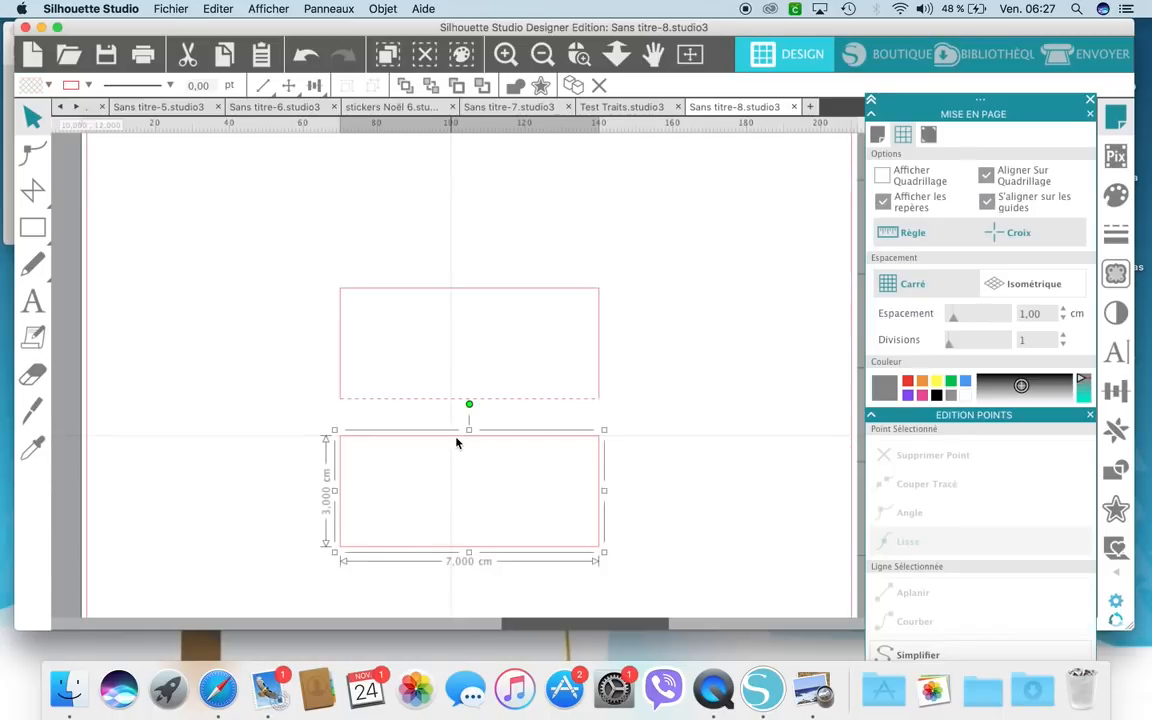
click(48, 87)
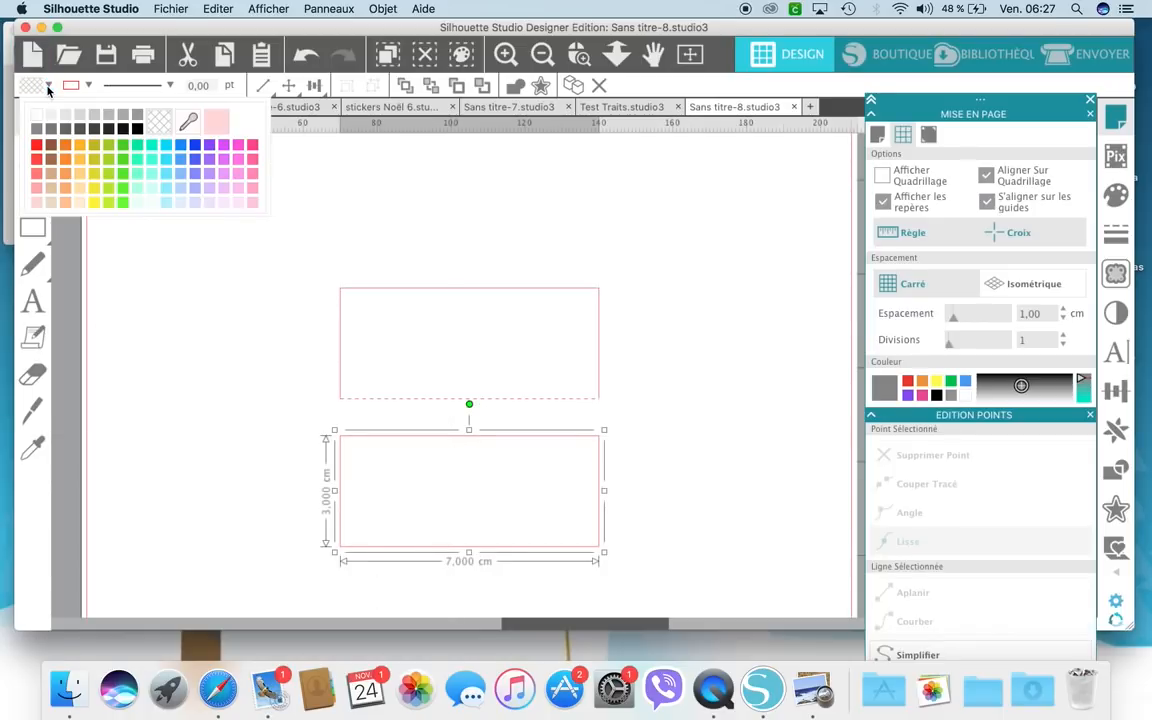
click(217, 122)
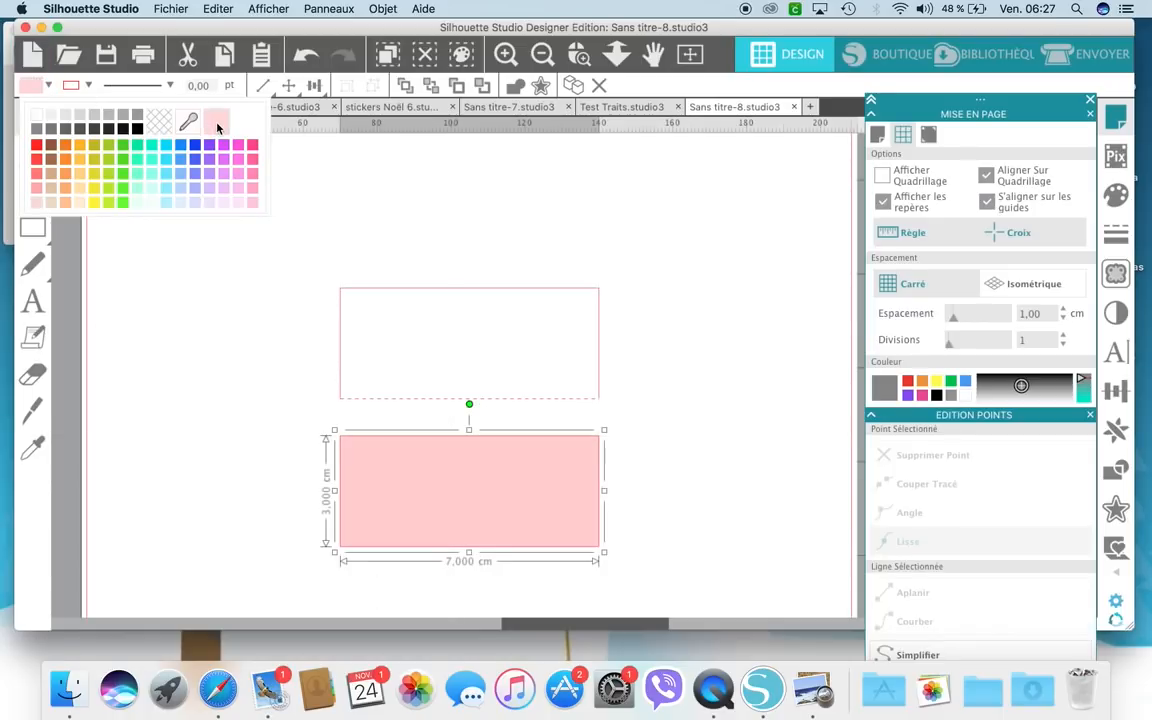
click(88, 87)
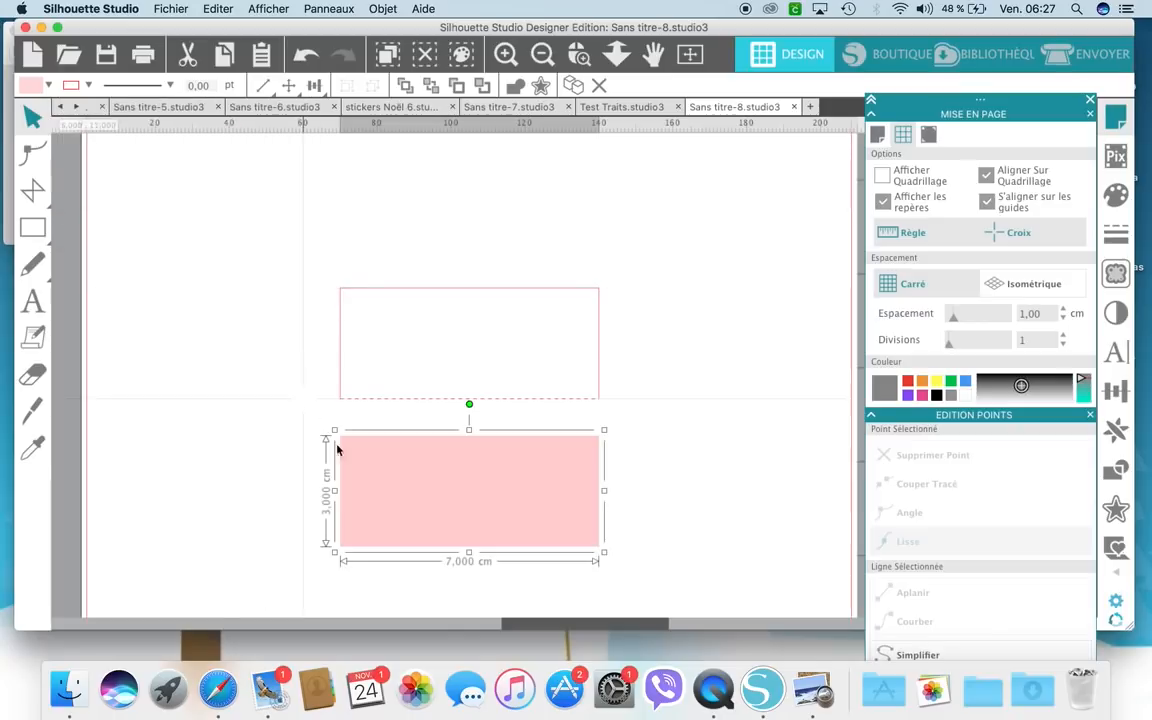
Step: Align the pink rectangle and the grouped dashed-side shape by their top edges so they overlap
shift+click(429, 295)
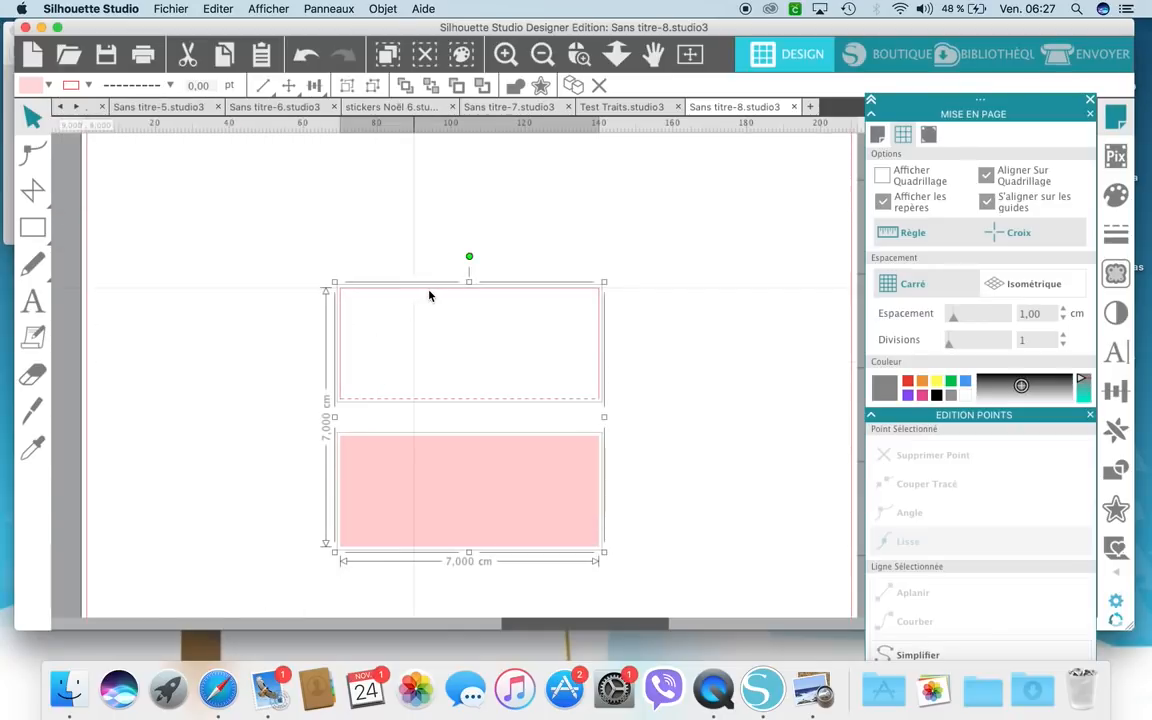
click(317, 86)
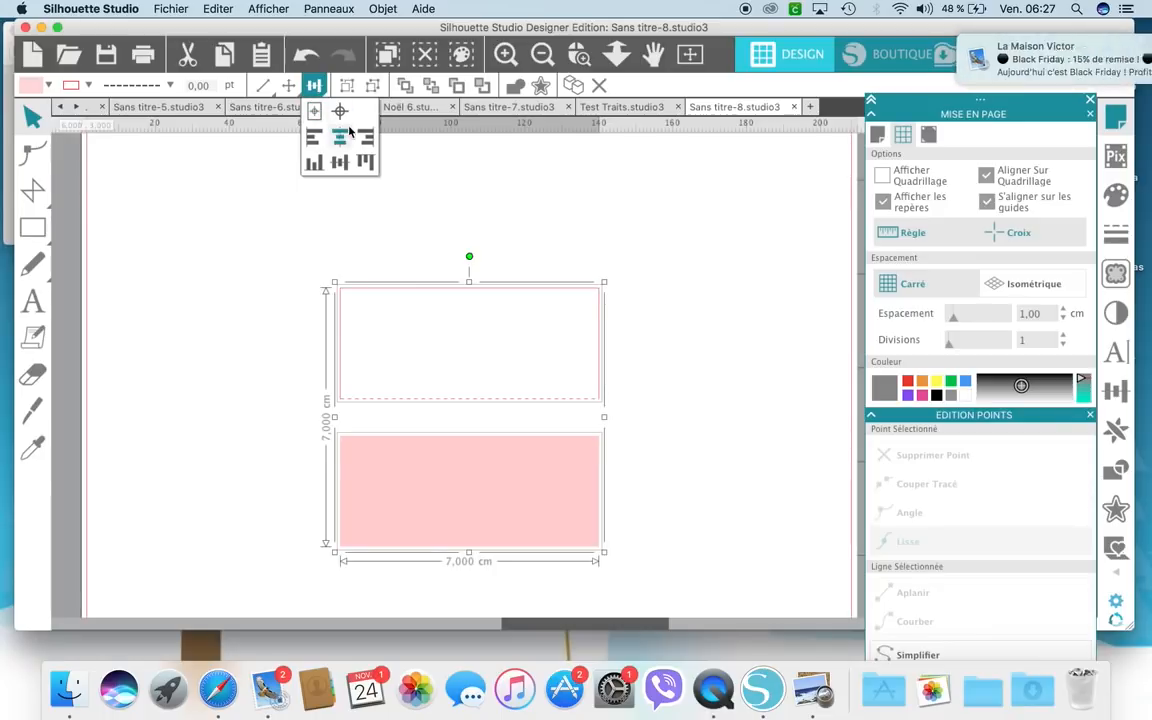
click(366, 160)
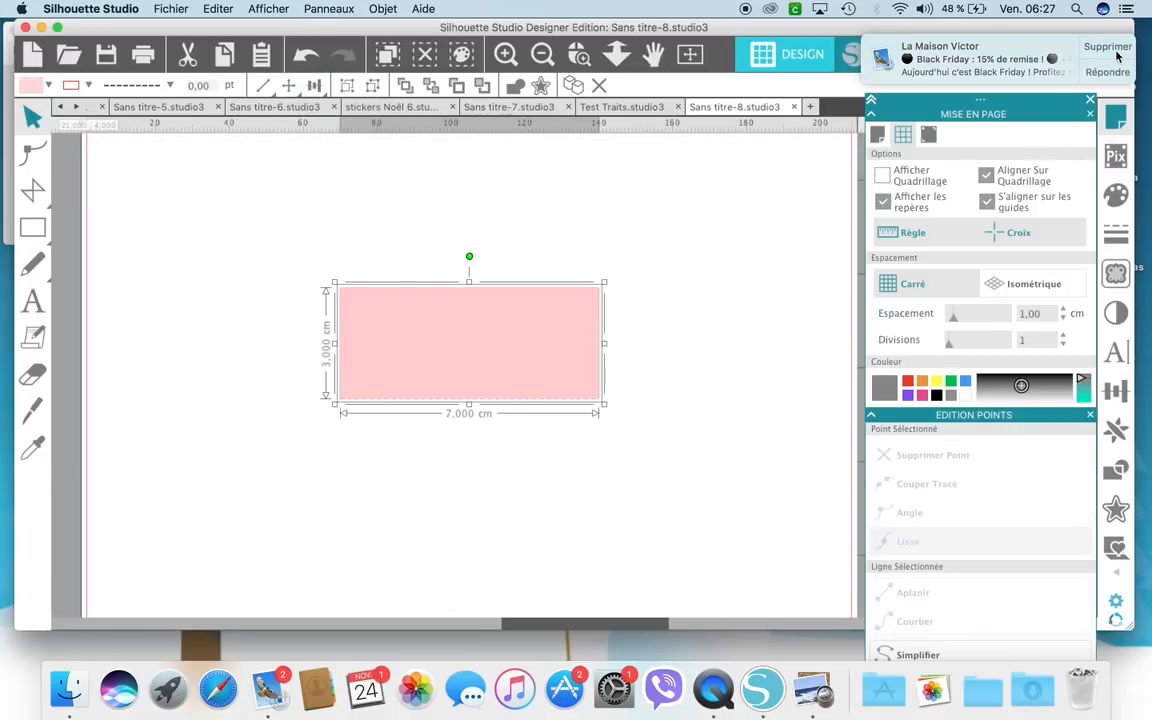
Step: Dismiss the desktop notification and set up the cut job with actions assigned by line colour (Ligne)
click(1108, 50)
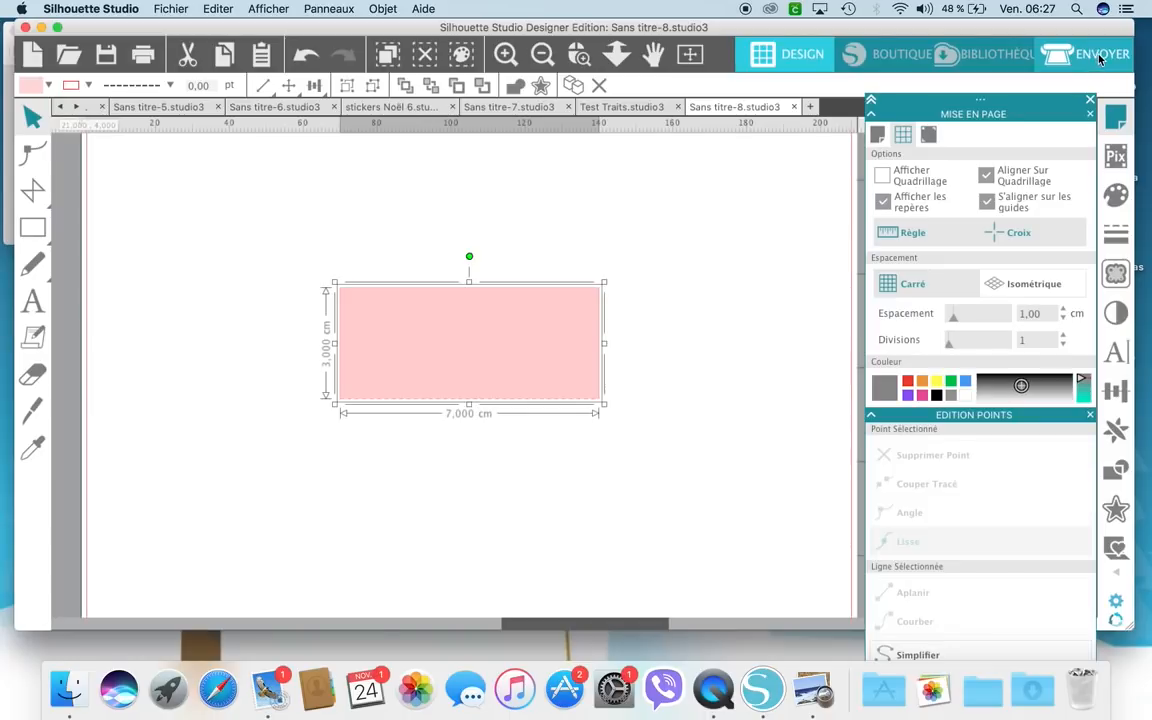
click(1098, 50)
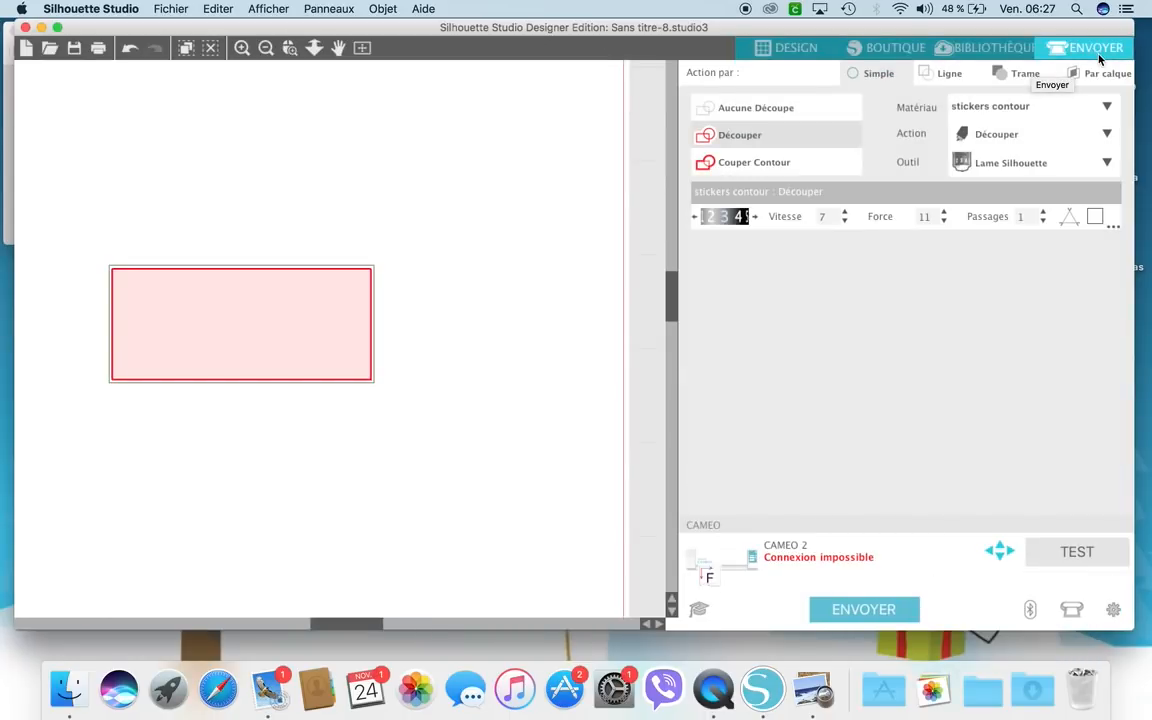
click(932, 76)
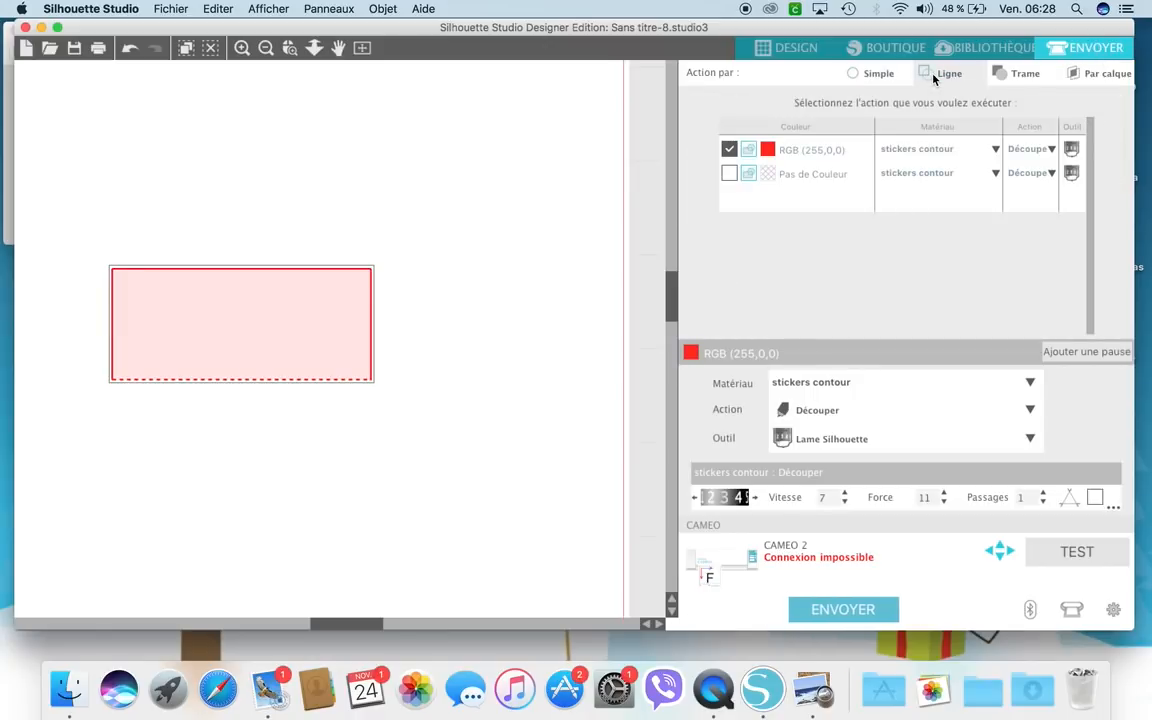